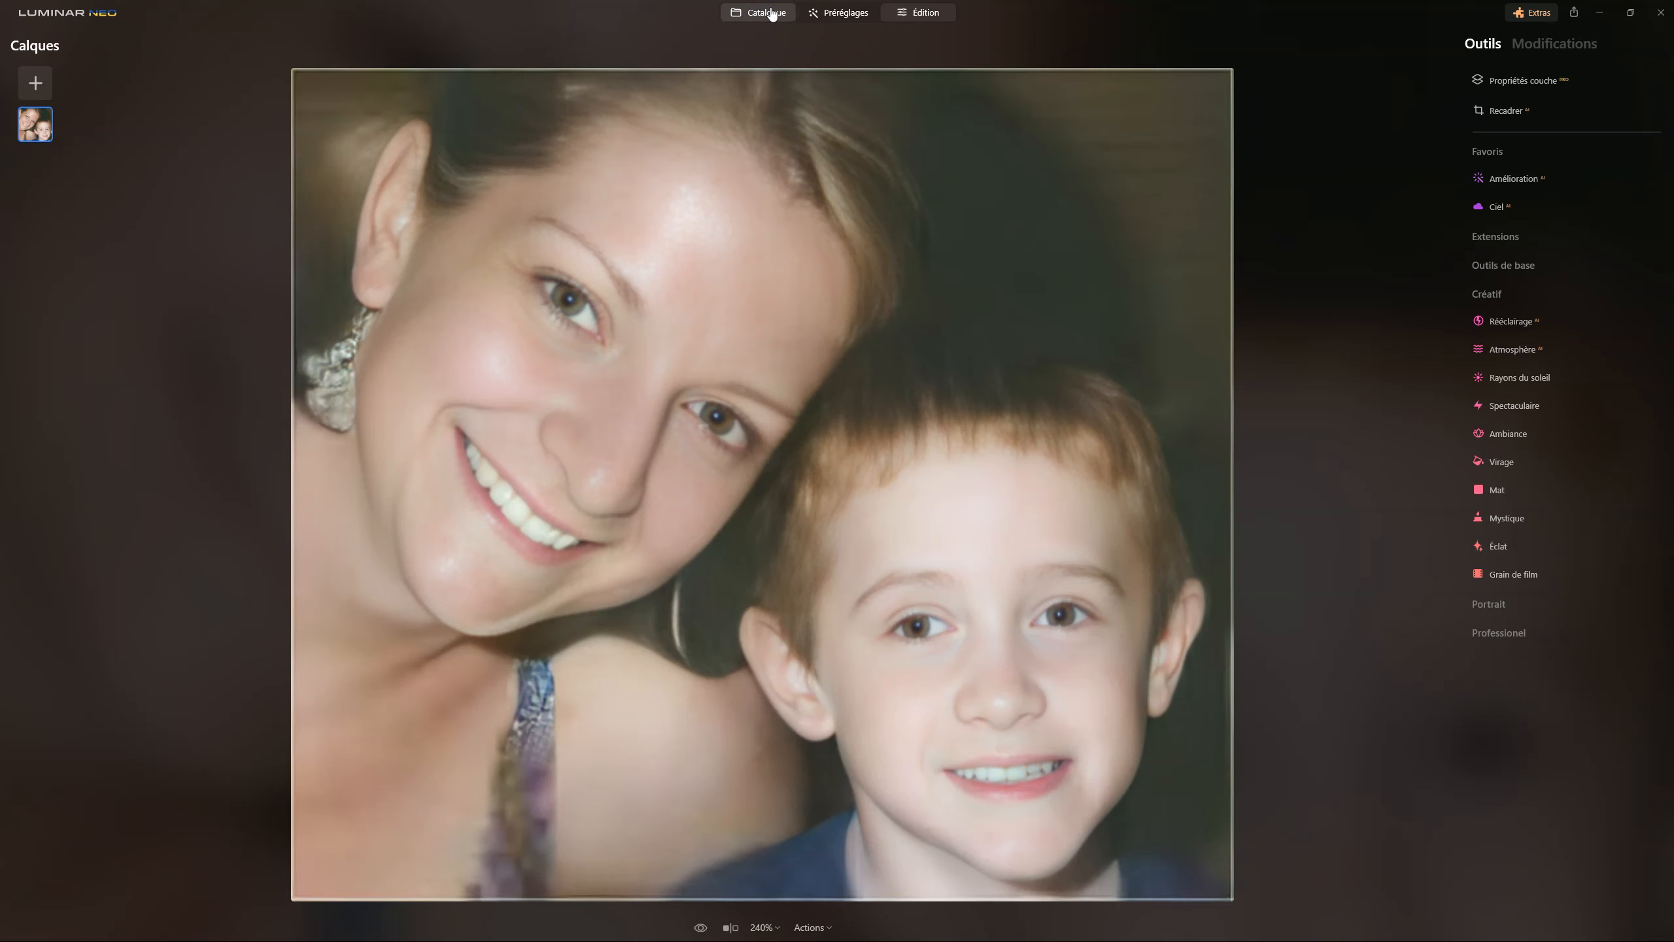
Compare the original low-resolution mother-and-child portrait with its enlarged version in the Upscale folder, viewing each in the editor
{"action": "left_click", "coordinate": [772, 14]}
{"action": "left_click", "coordinate": [100, 350]}
{"action": "left_click", "coordinate": [926, 12]}
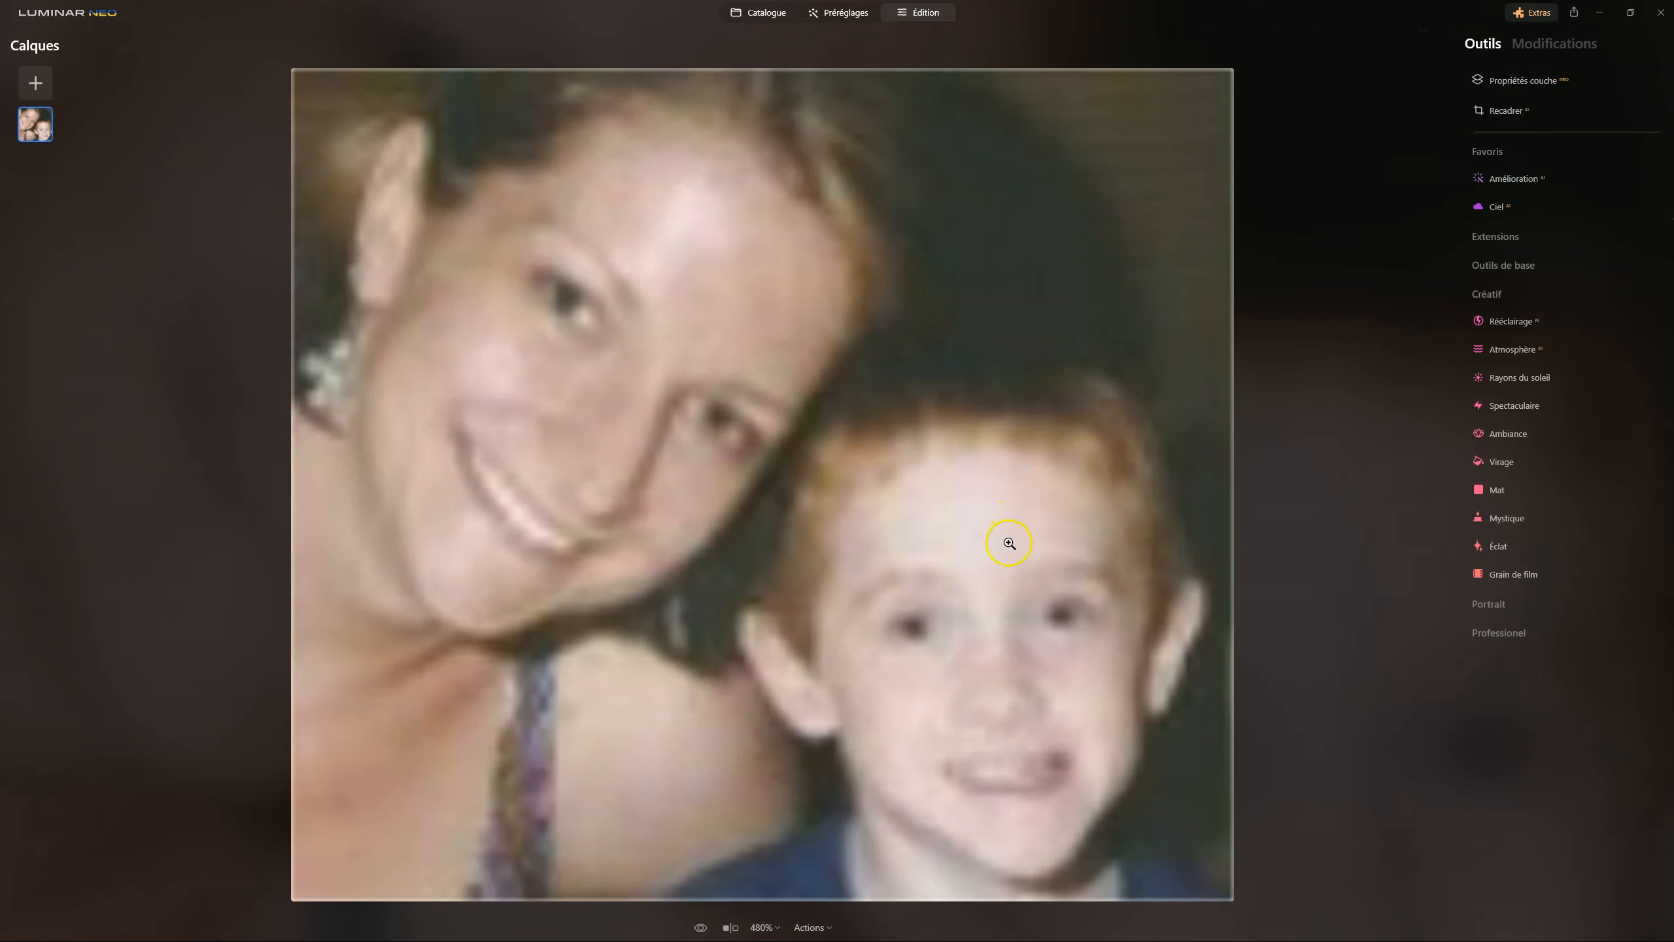
{"action": "left_click", "coordinate": [761, 13]}
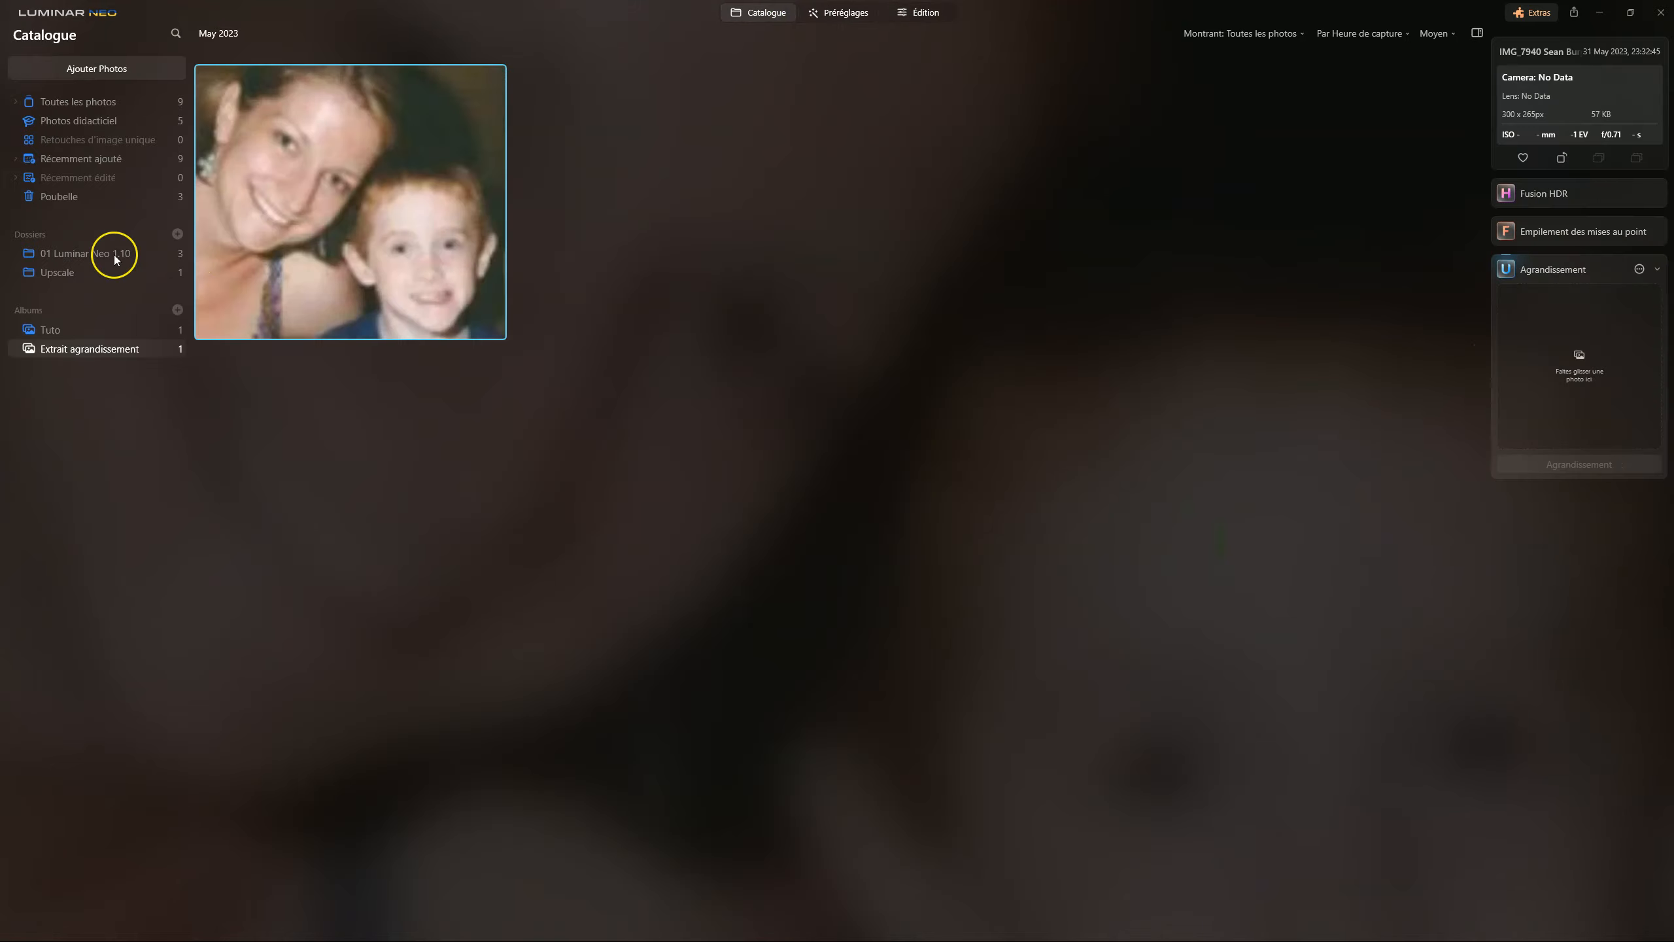
{"action": "left_click", "coordinate": [114, 272]}
{"action": "left_click", "coordinate": [923, 12]}
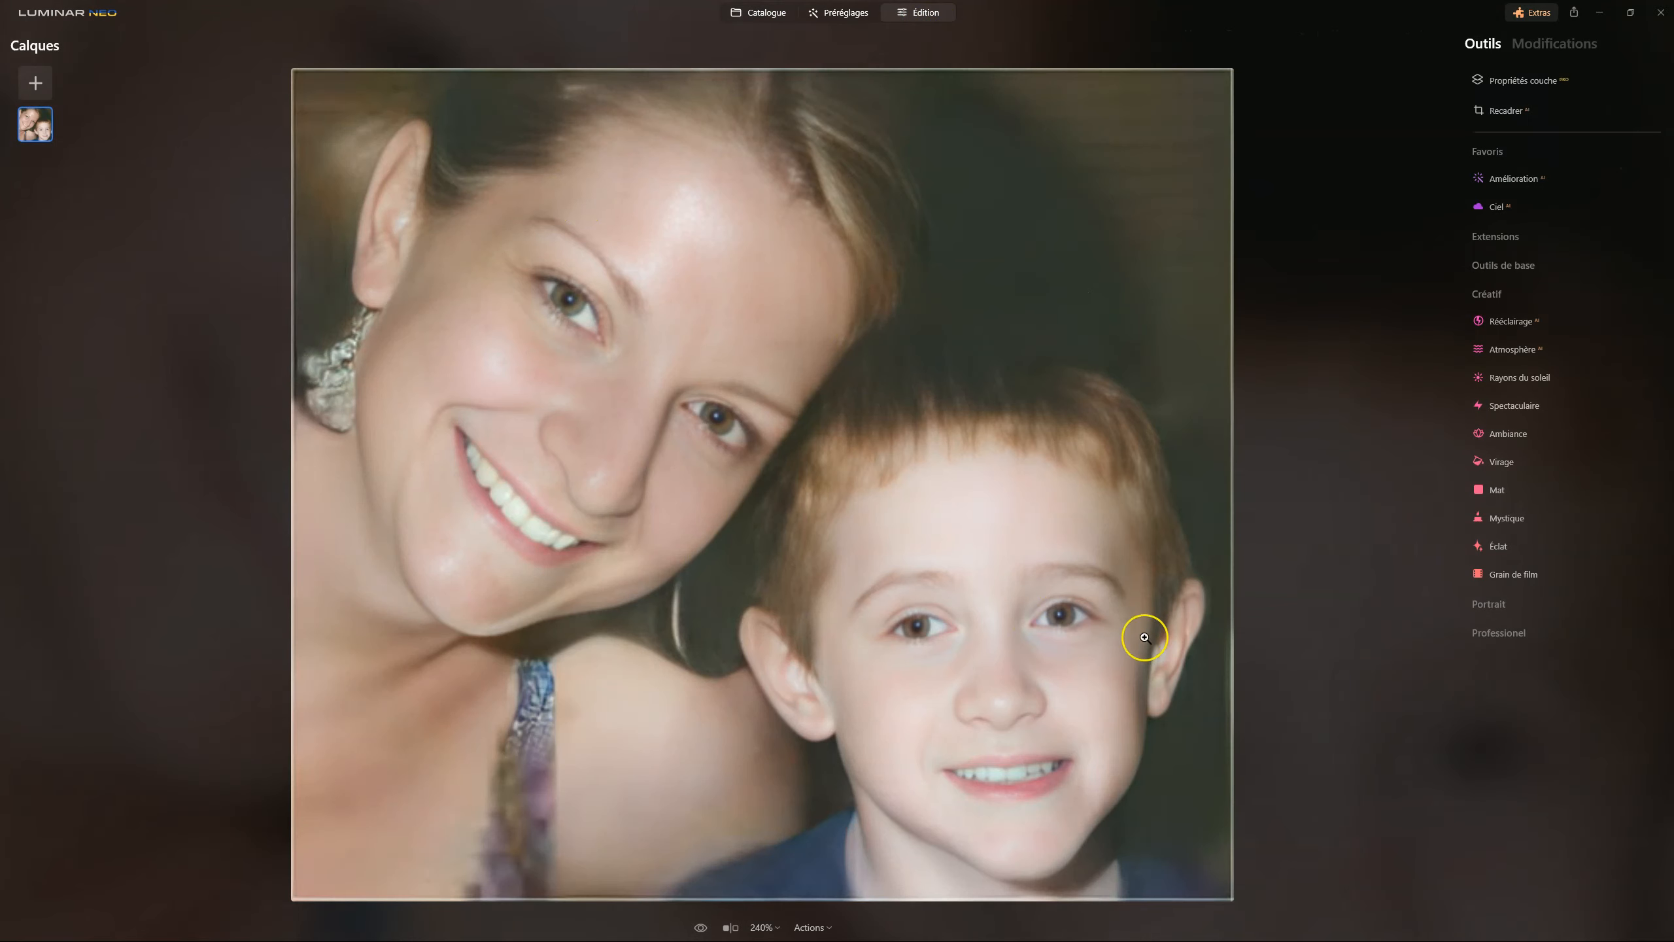
{"action": "left_click", "coordinate": [762, 15]}
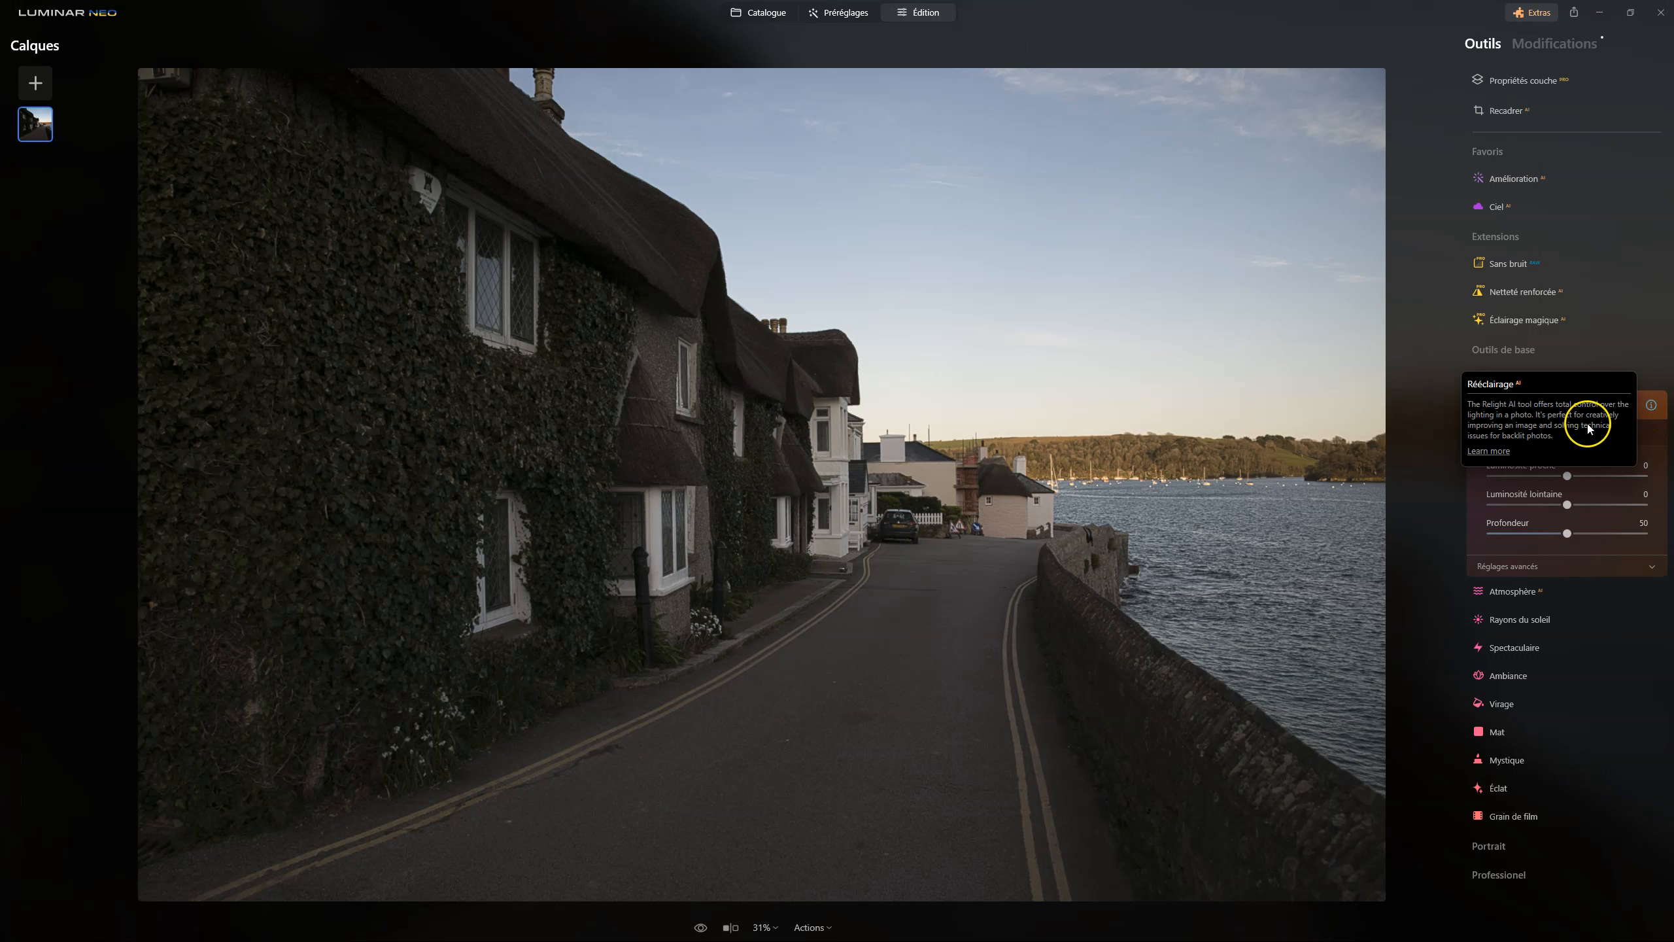
Open the Relight AI tool's online manual page, switch it to French, read its settings, and return to the editor and collapse the tool
{"action": "left_click", "coordinate": [1492, 453]}
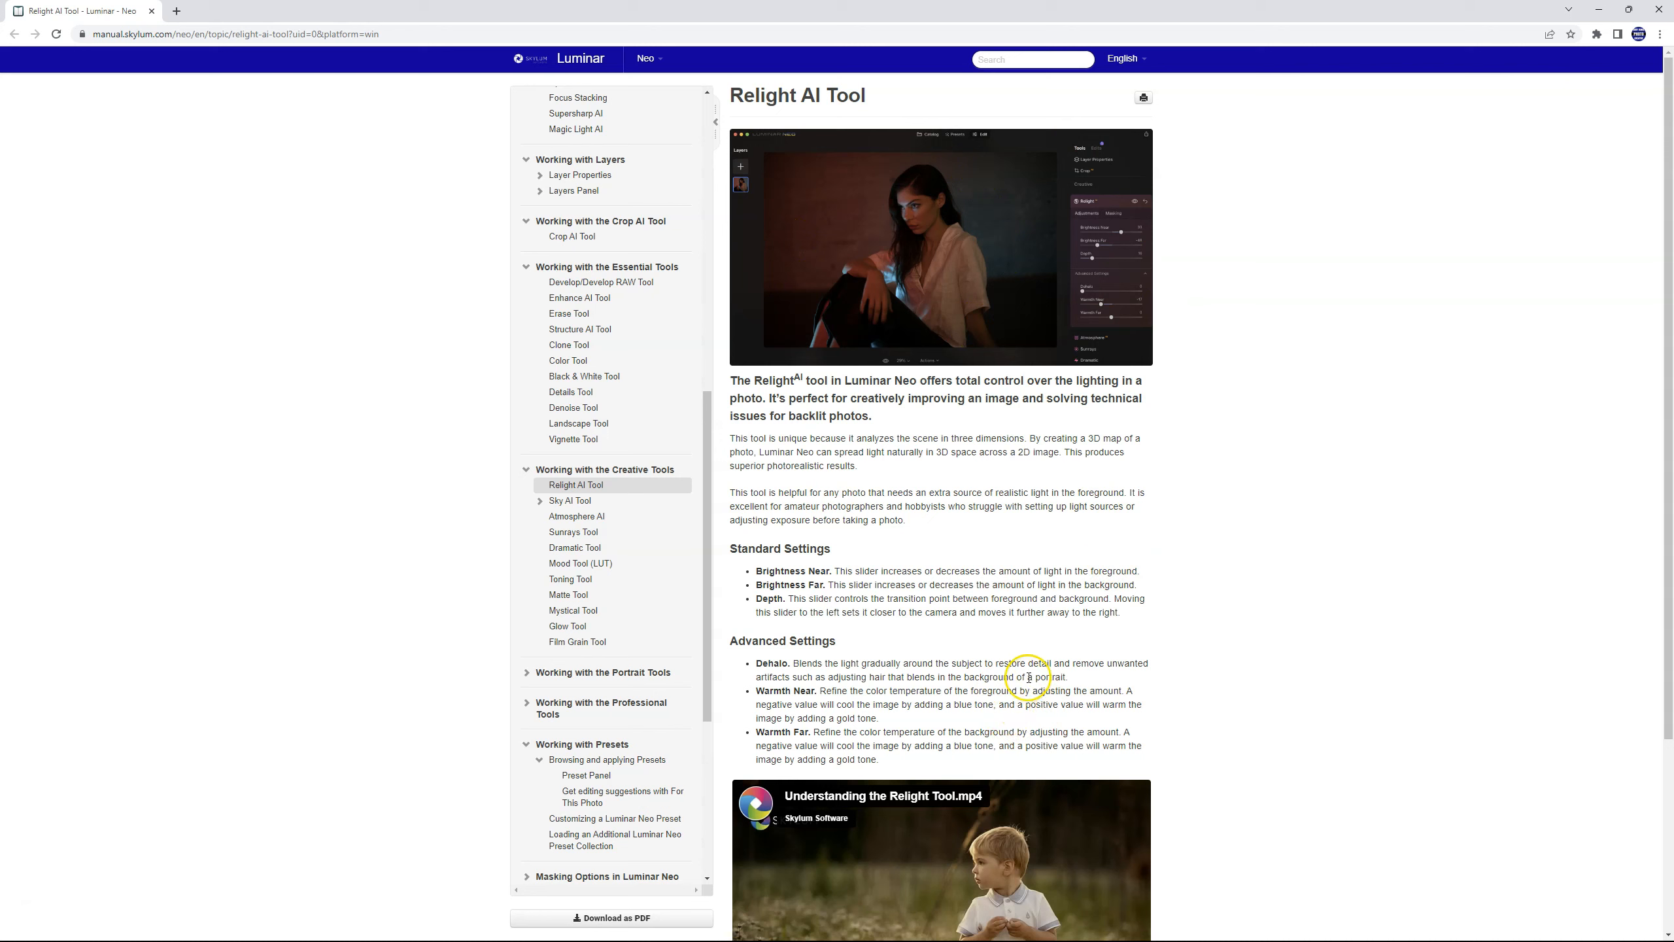
{"action": "left_click", "coordinate": [1130, 59]}
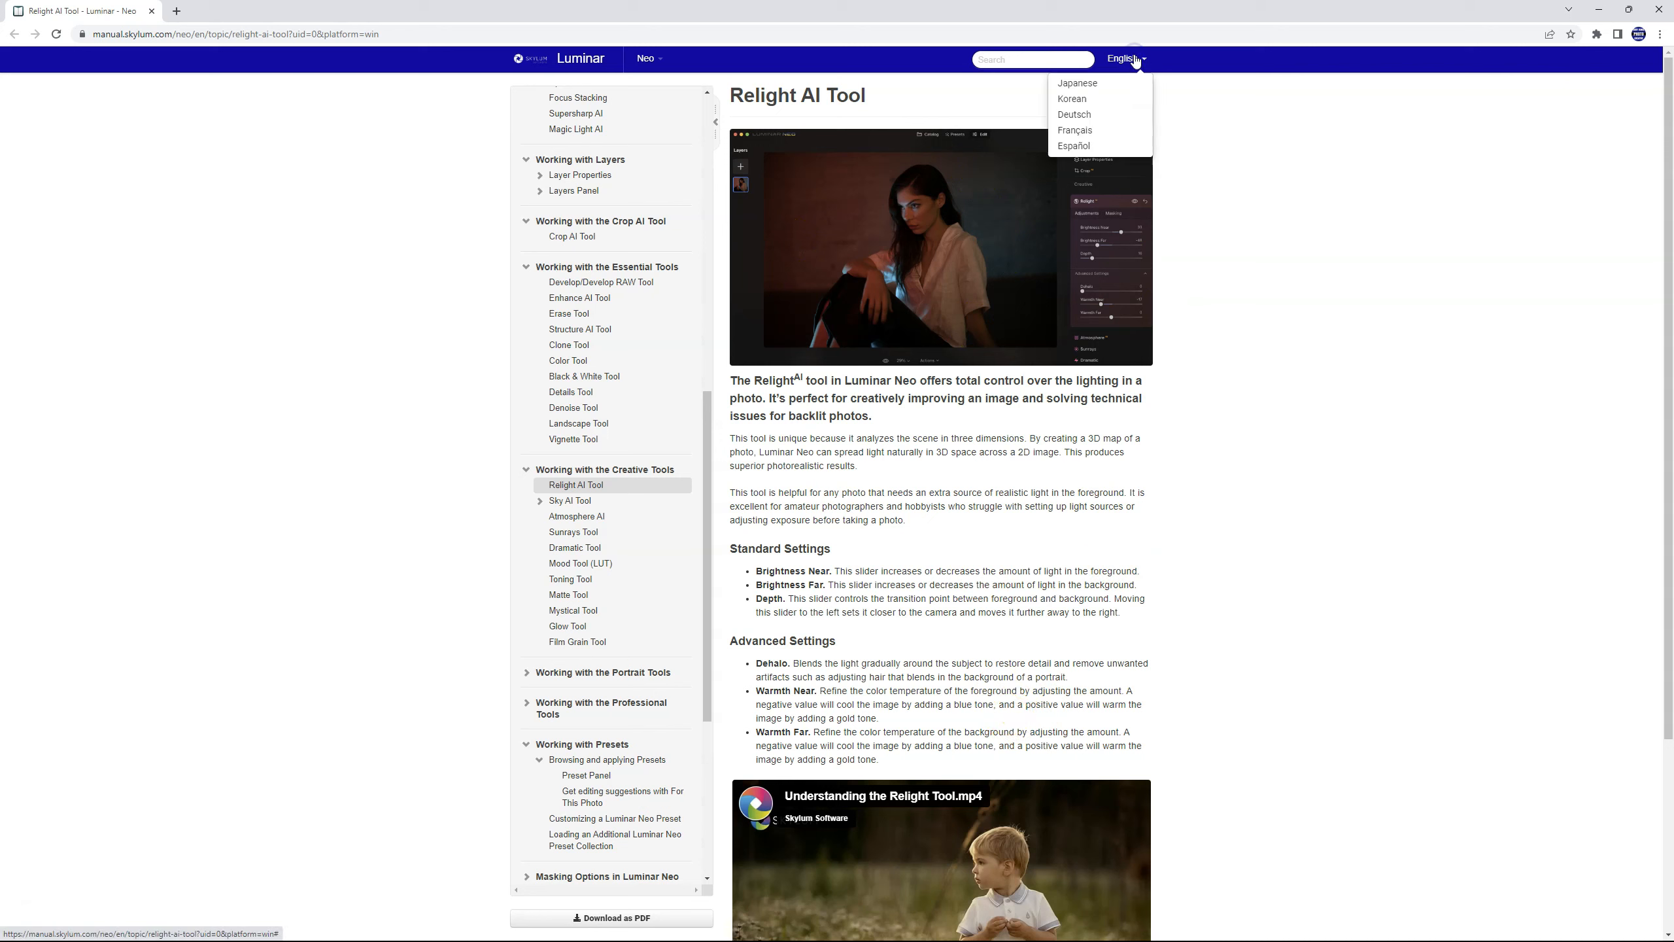
{"action": "left_click", "coordinate": [1094, 130]}
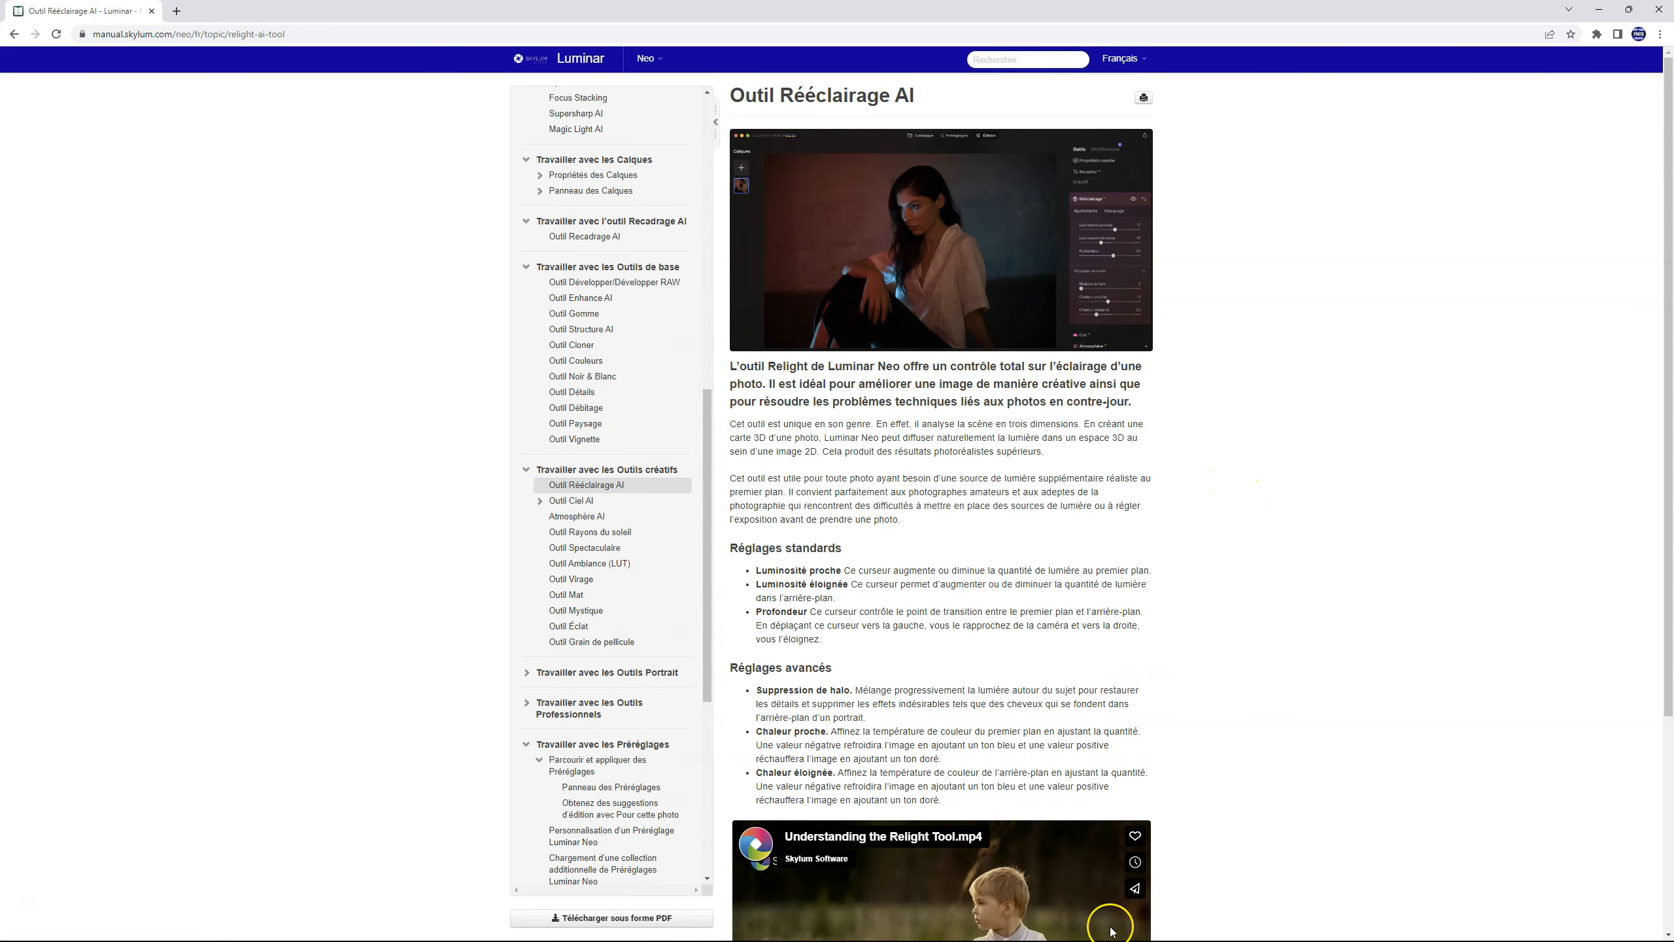
{"action": "scroll", "coordinate": [1363, 812], "scroll_direction": "down", "scroll_amount": 4}
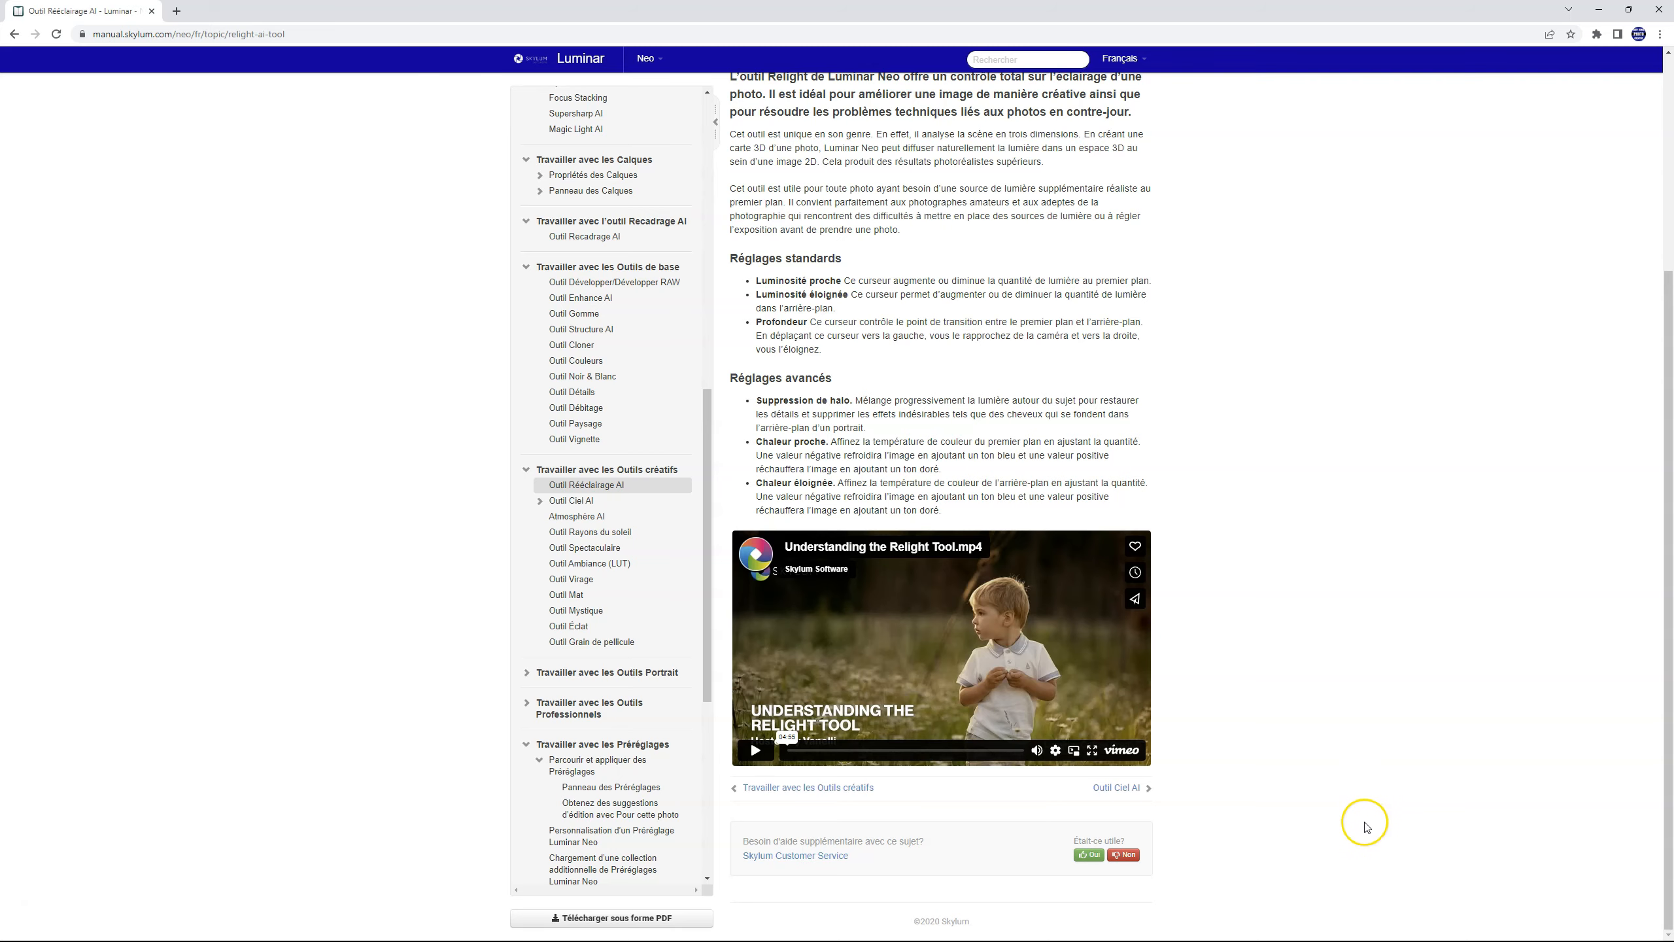
{"action": "scroll", "coordinate": [1363, 826], "scroll_direction": "up", "scroll_amount": 6}
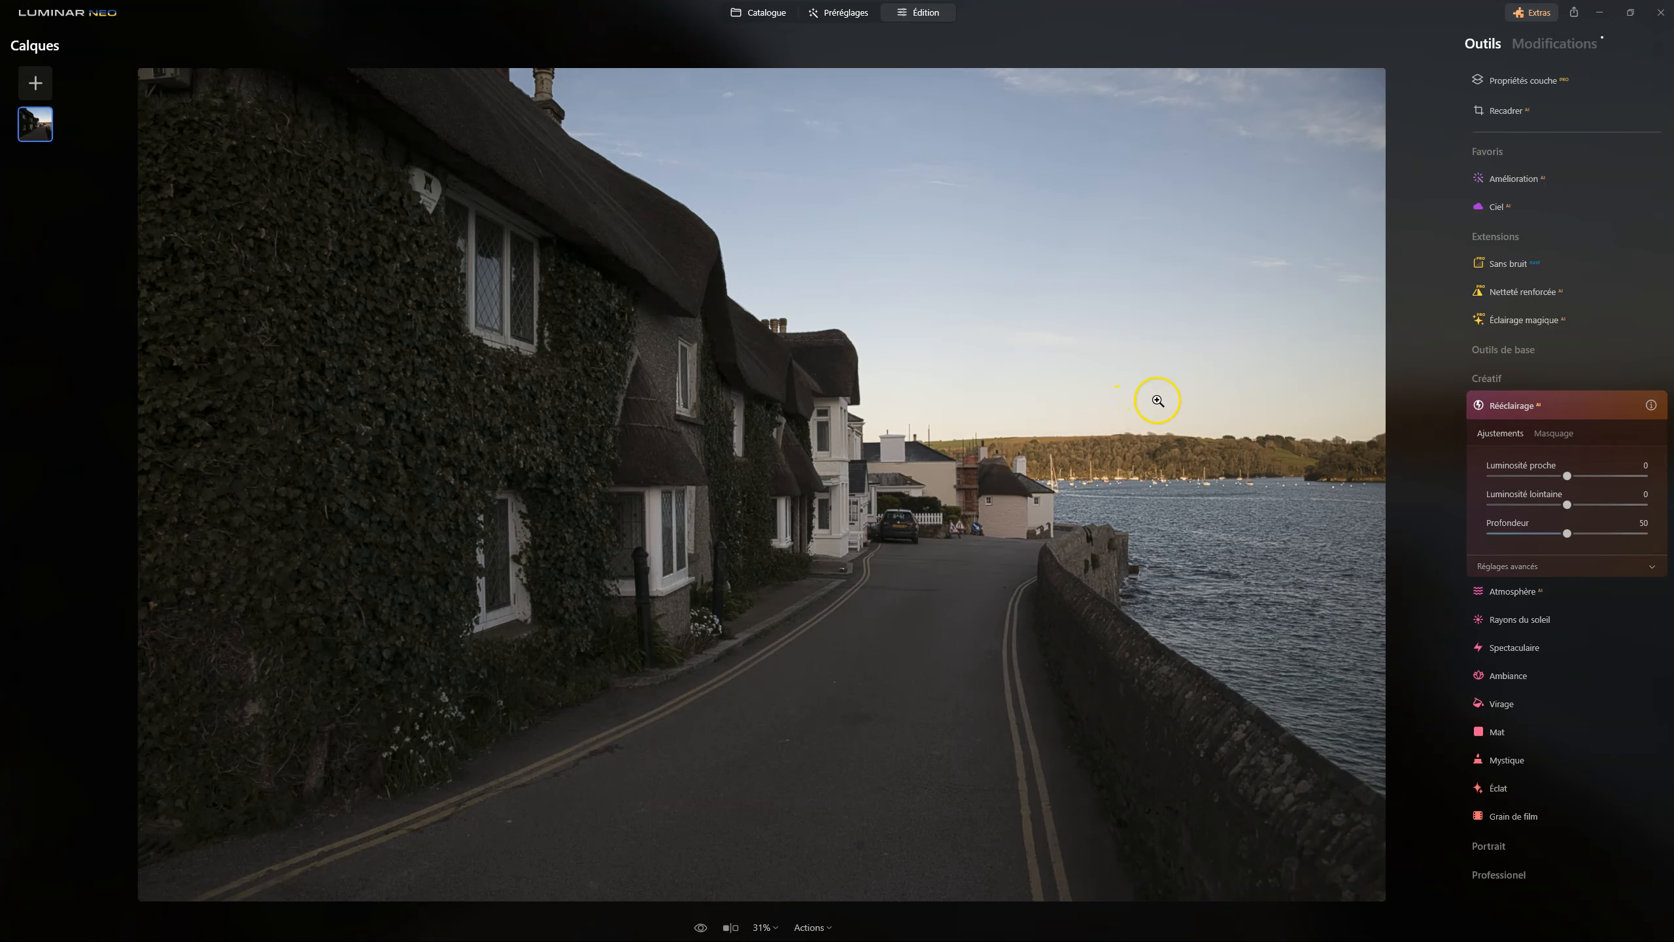
{"action": "left_click", "coordinate": [1504, 405]}
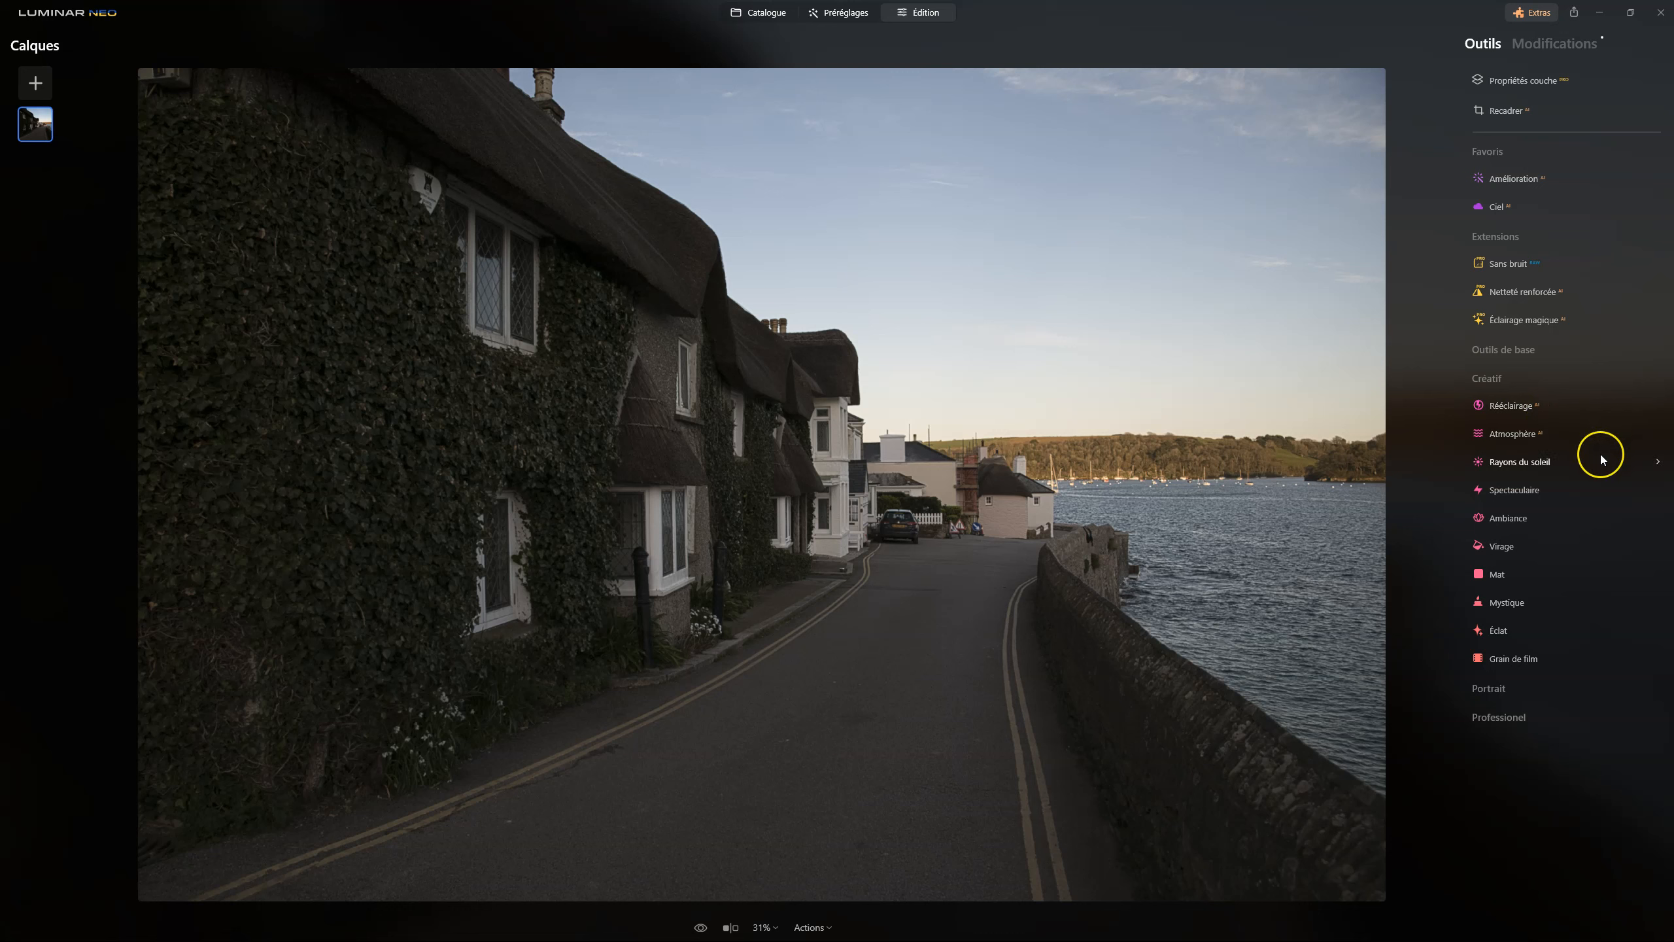
Develop the street photo with the Camera Flat profile, shadows at 55 and highlights at -41
{"action": "left_click", "coordinate": [1493, 377]}
{"action": "left_click", "coordinate": [1502, 352]}
{"action": "left_click", "coordinate": [1505, 386]}
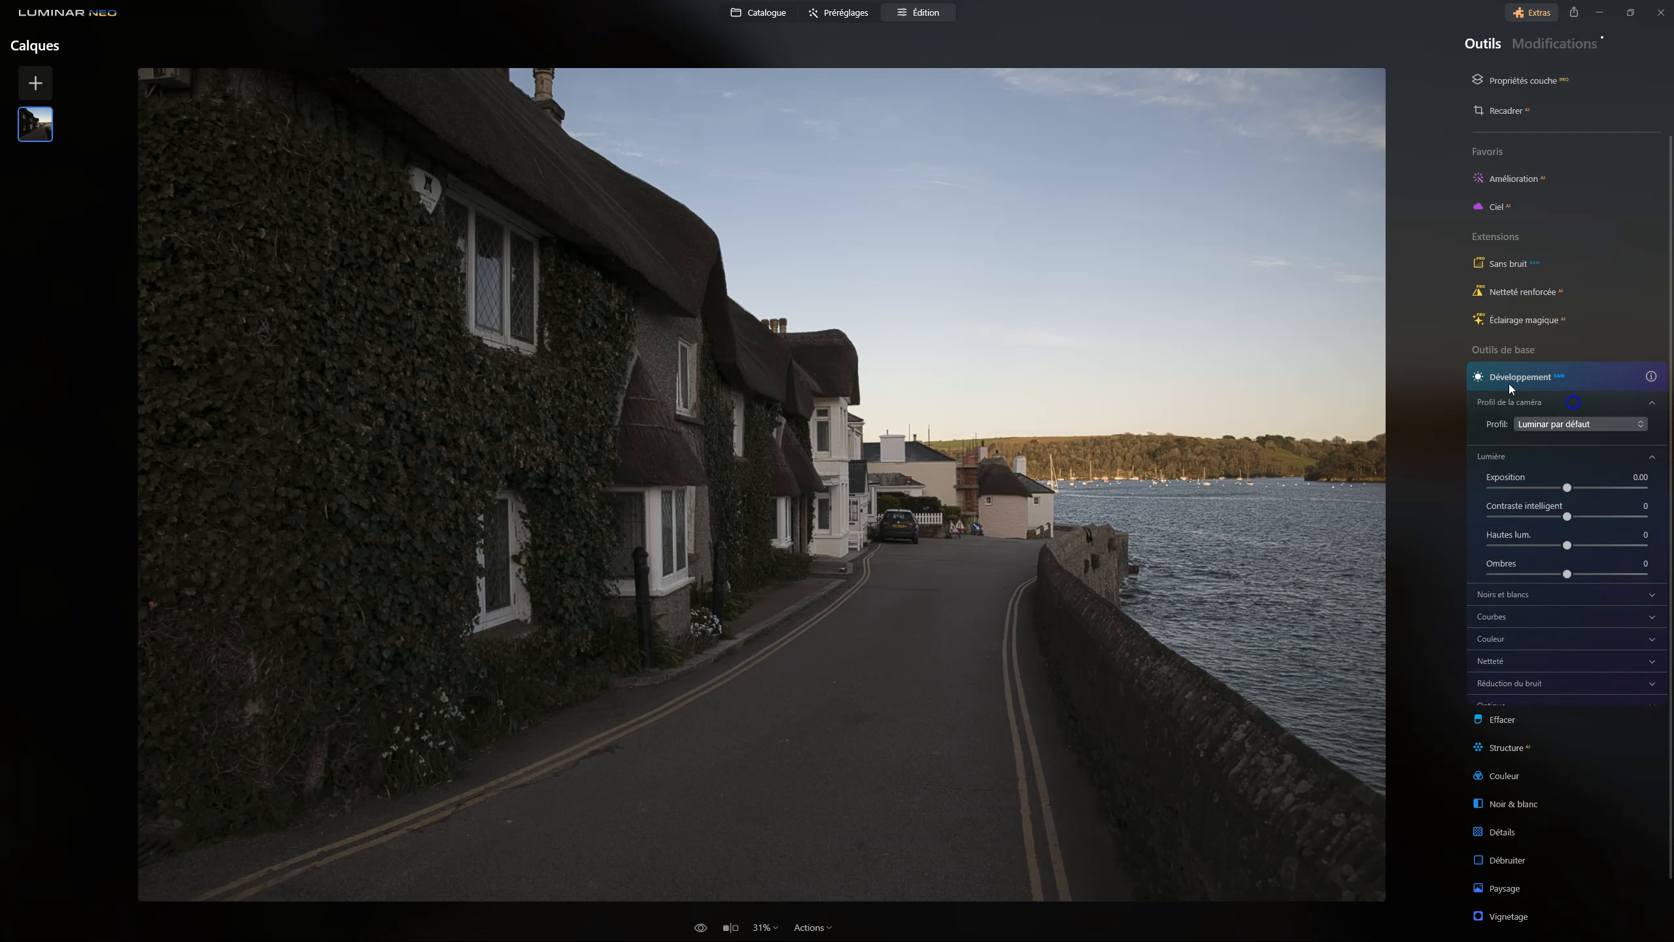
{"action": "left_click", "coordinate": [1595, 425]}
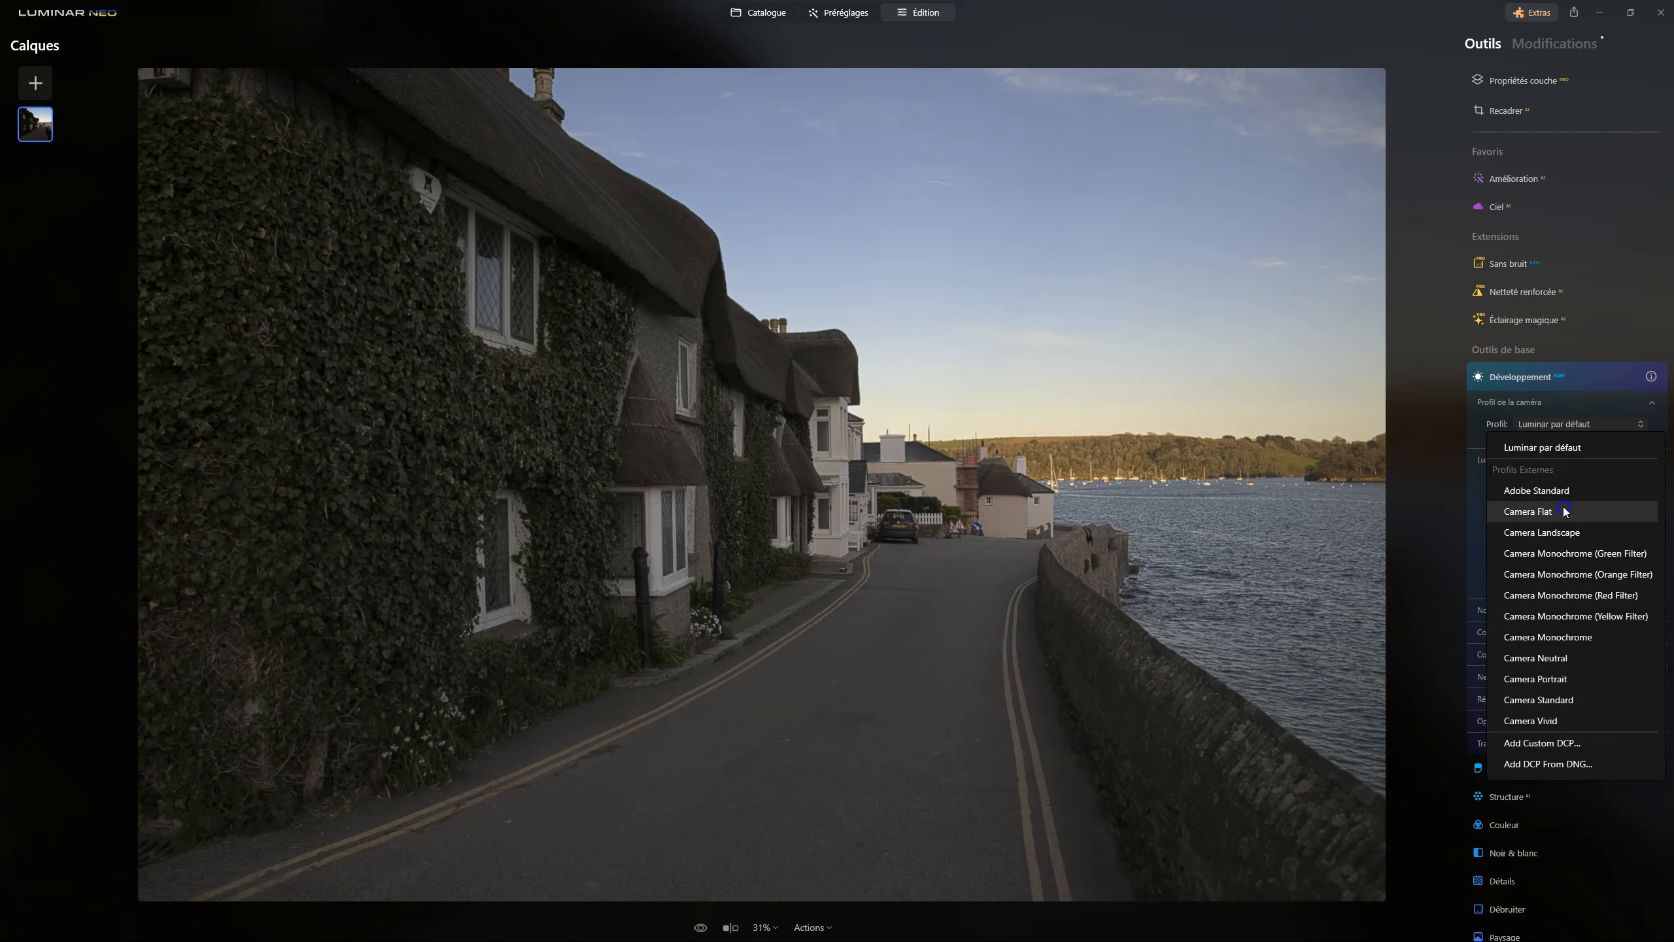
{"action": "left_click", "coordinate": [1535, 512]}
{"action": "left_click_drag", "start_coordinate": [1603, 577], "coordinate": [1544, 567]}
{"action": "left_click", "coordinate": [1567, 550]}
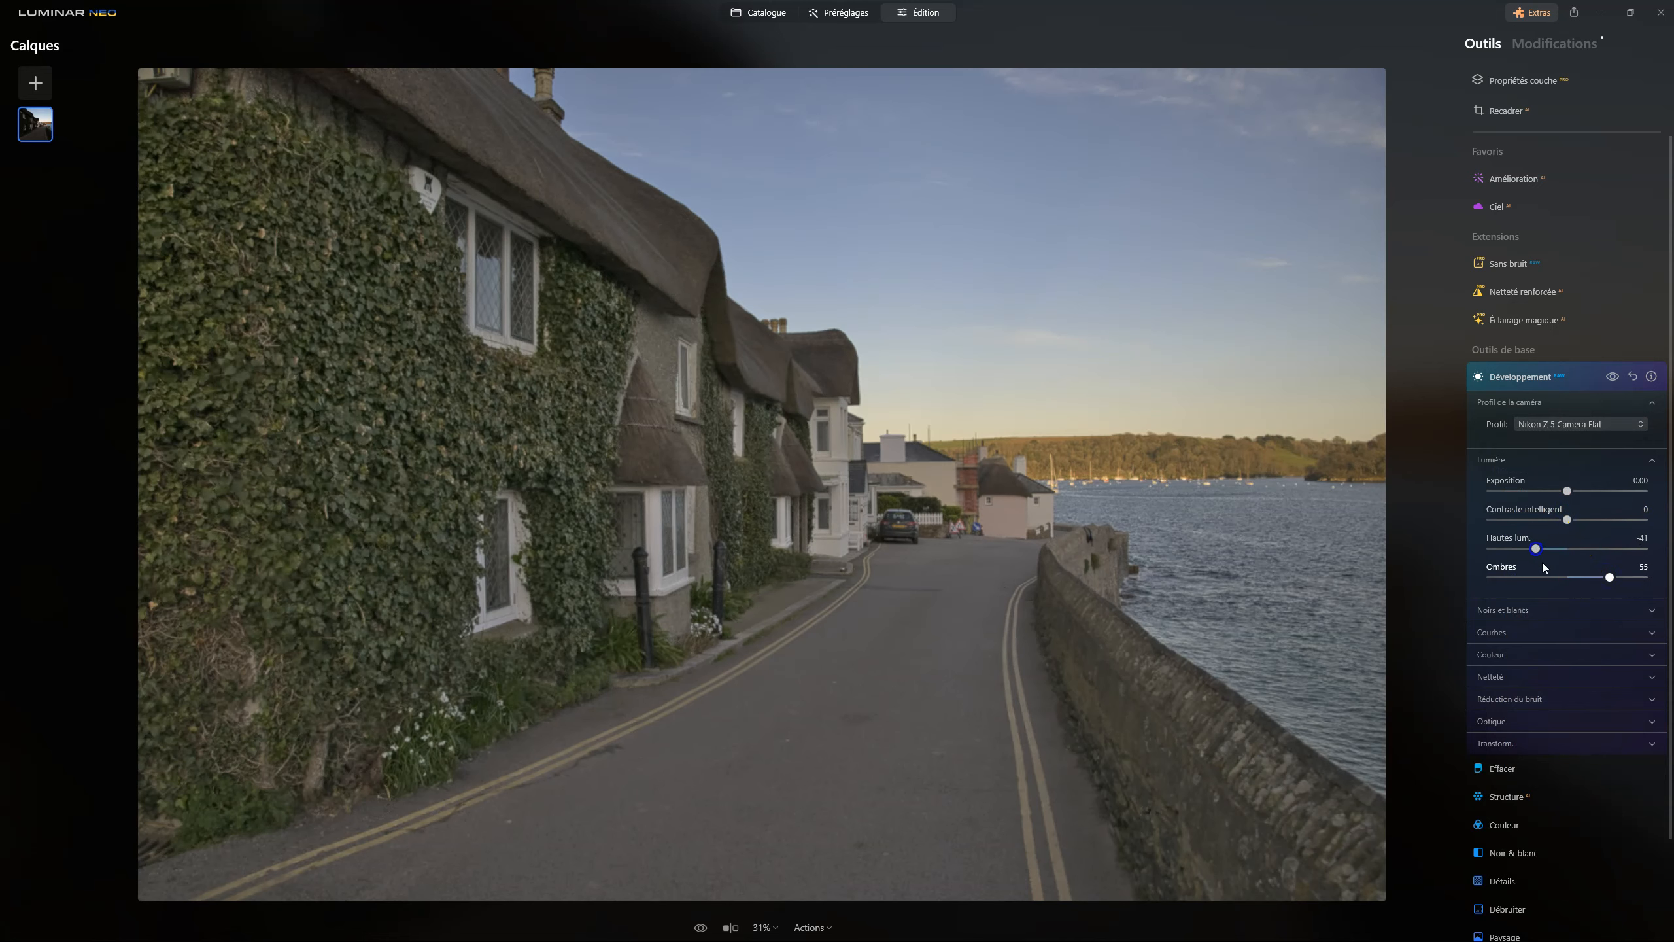
{"action": "left_click", "coordinate": [1529, 376]}
Set the Enhance AI sky enhancer (Embellisseur de Ciel) to 37
{"action": "left_click", "coordinate": [1517, 179]}
{"action": "left_click", "coordinate": [1492, 248]}
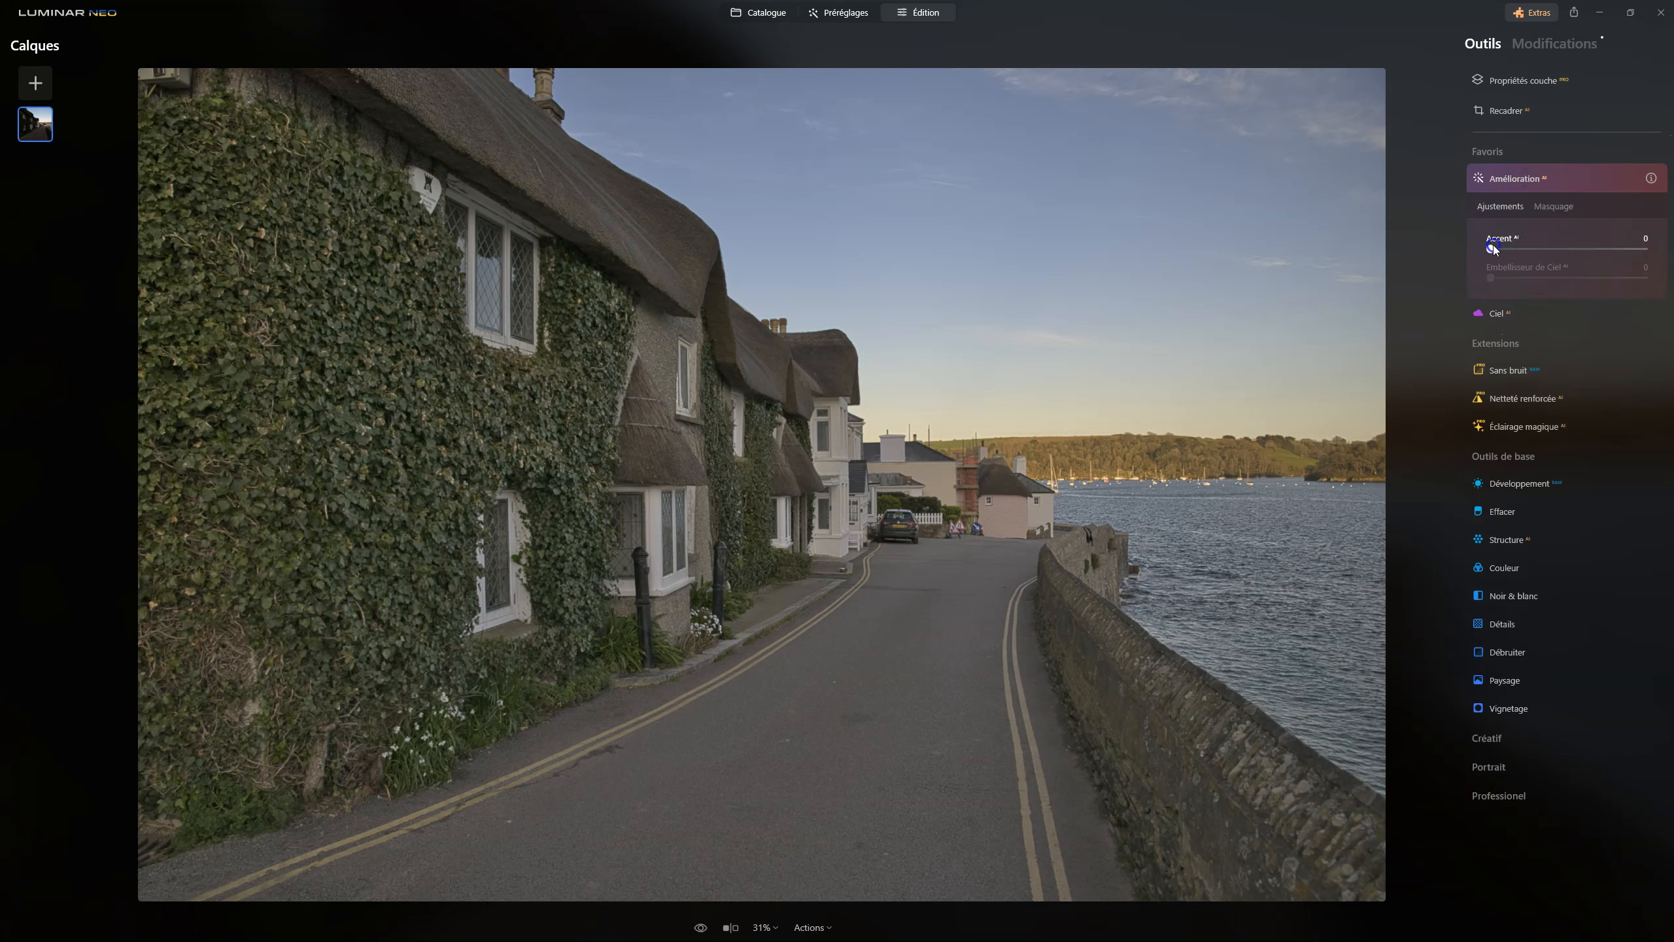
{"action": "left_click", "coordinate": [1527, 177]}
{"action": "left_click", "coordinate": [1521, 179]}
{"action": "left_click", "coordinate": [1514, 246]}
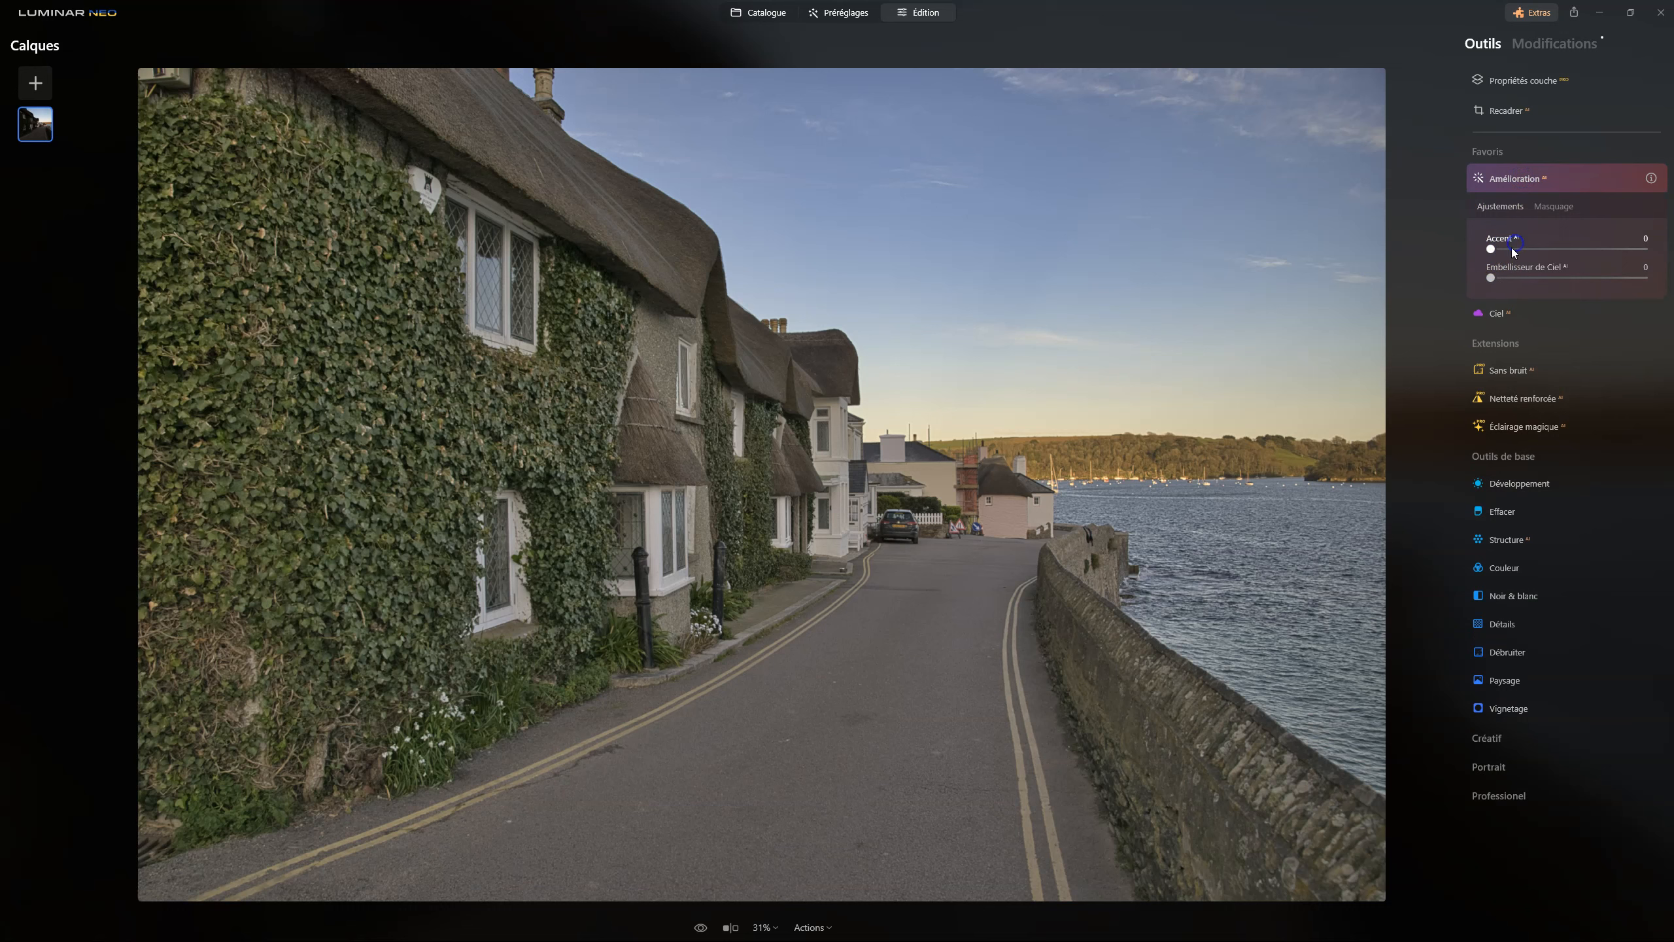
{"action": "left_click_drag", "start_coordinate": [1491, 278], "coordinate": [1550, 281]}
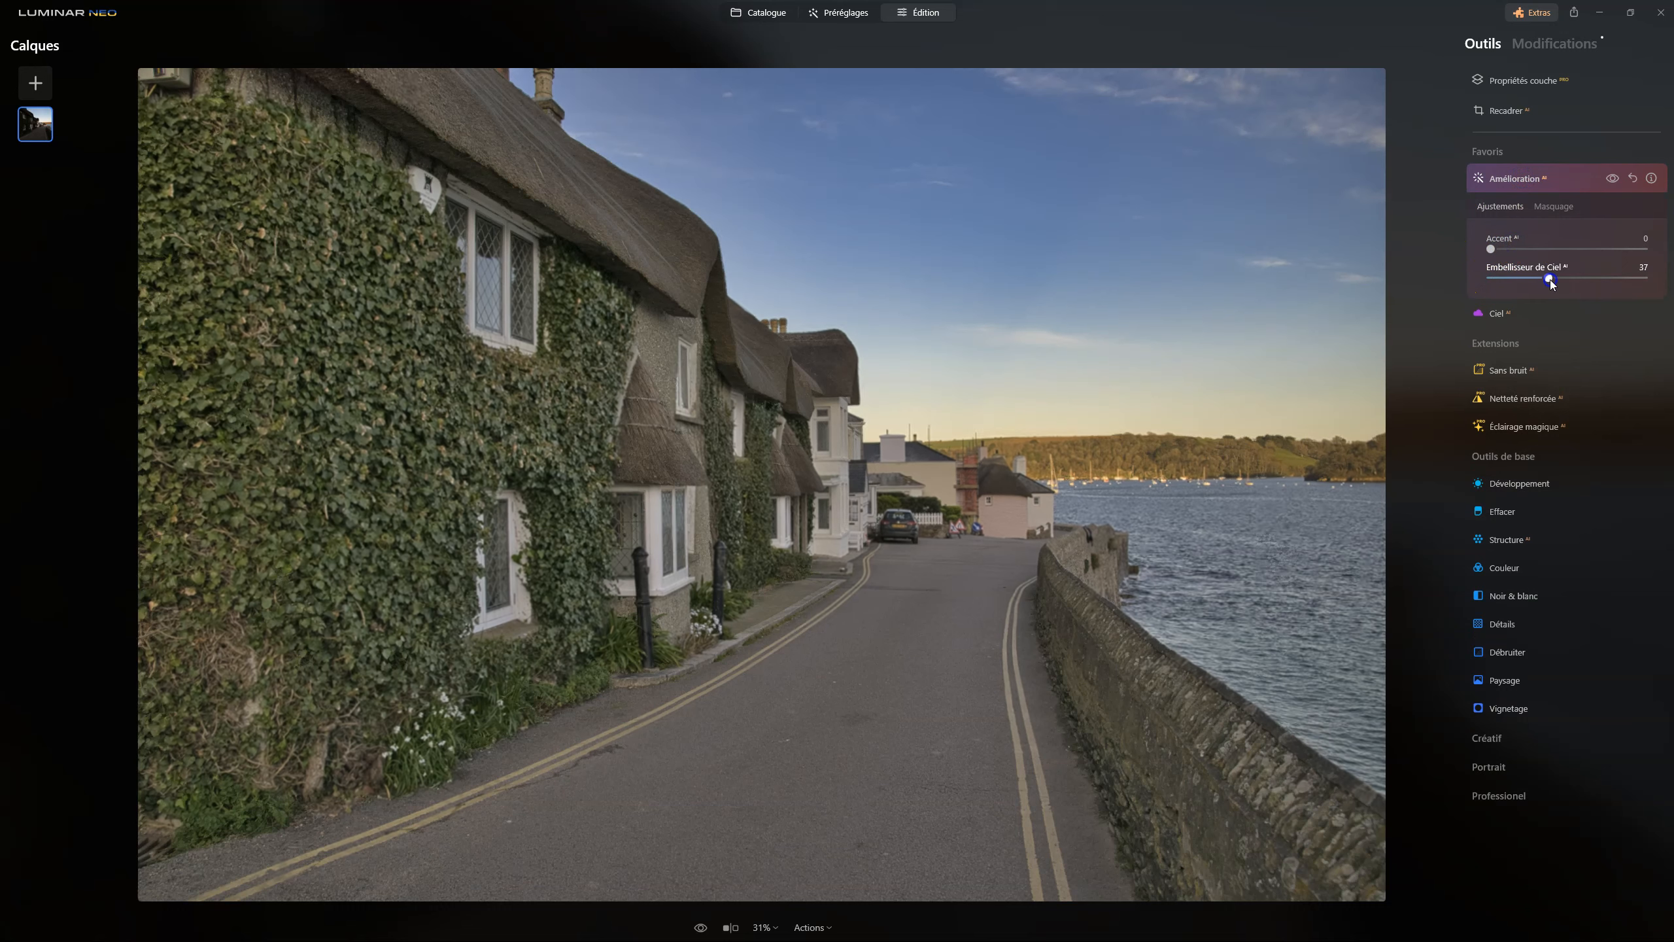
{"action": "left_click", "coordinate": [1537, 178]}
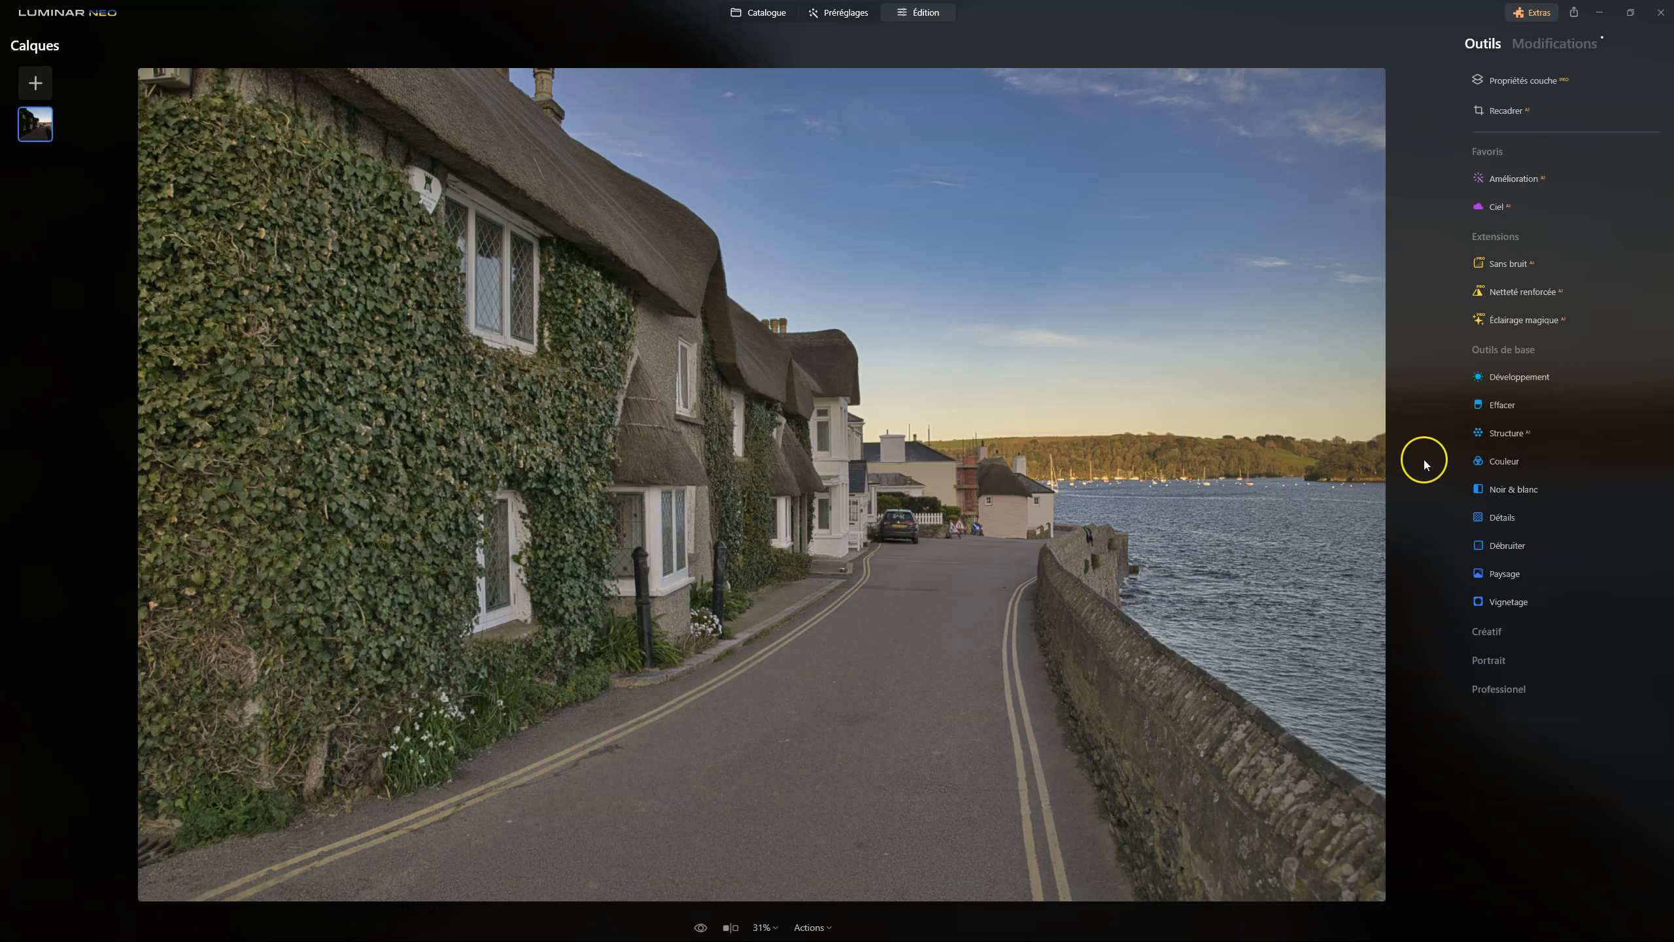
Set the Structure AI amount (Quantité) to 46
{"action": "left_click", "coordinate": [1525, 435]}
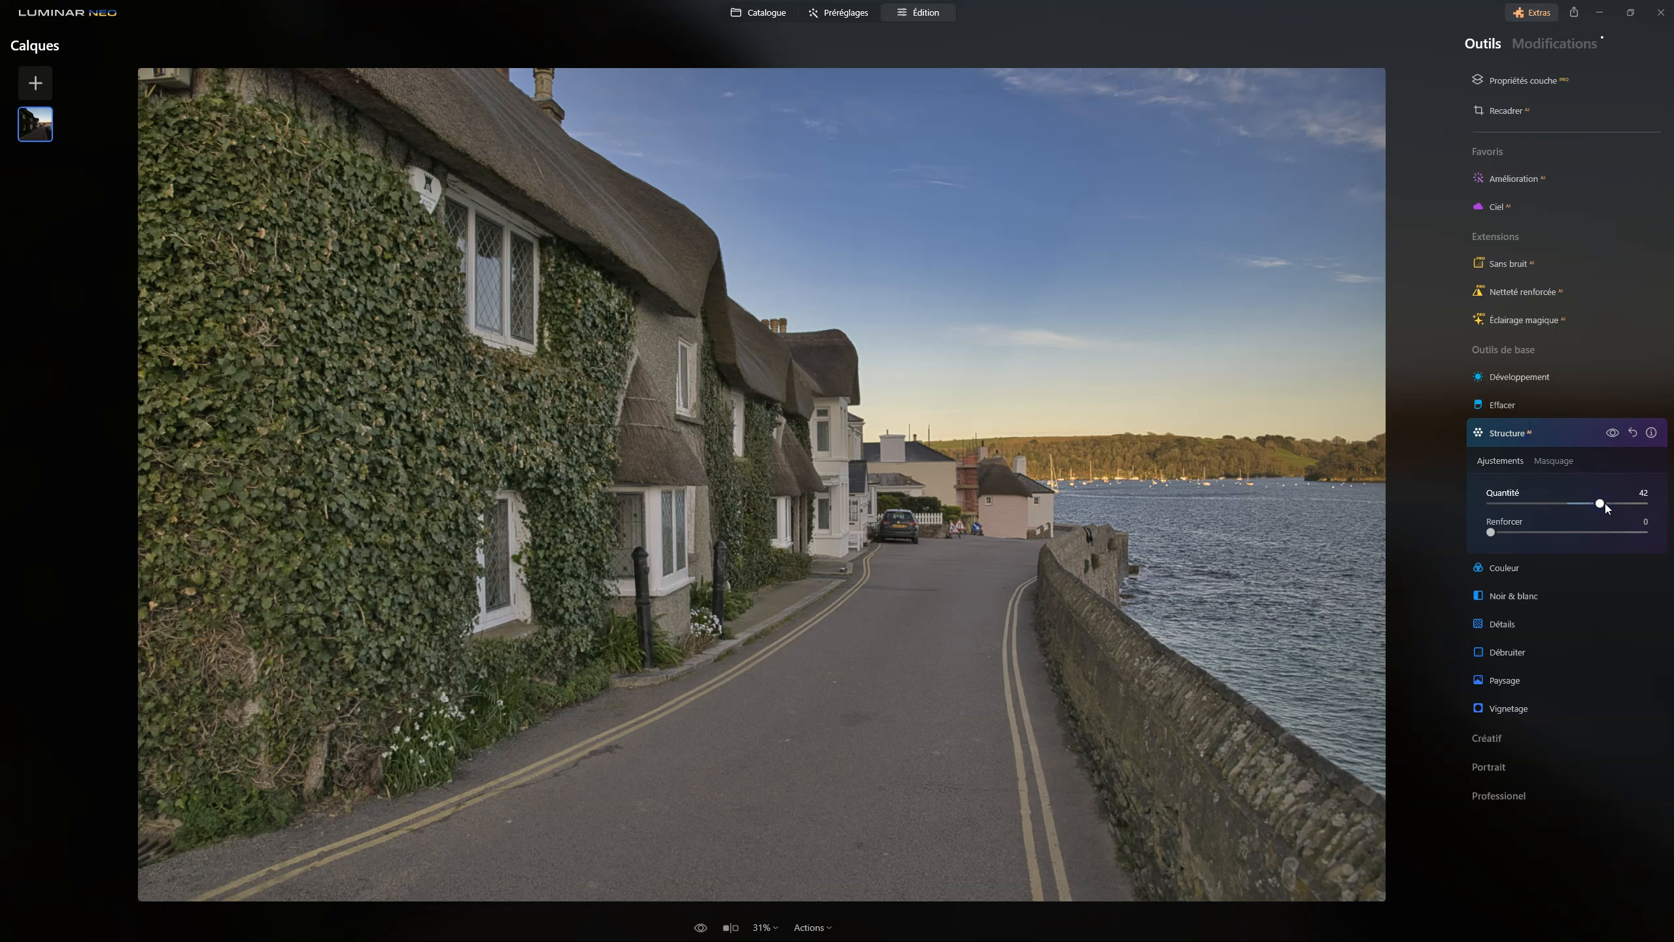
{"action": "mouse_move", "coordinate": [1604, 505]}
{"action": "left_mouse_down"}
{"action": "mouse_move", "coordinate": [1552, 504]}
{"action": "mouse_move", "coordinate": [1634, 504]}
{"action": "mouse_move", "coordinate": [1567, 504]}
{"action": "mouse_move", "coordinate": [1616, 506]}
{"action": "left_mouse_up"}
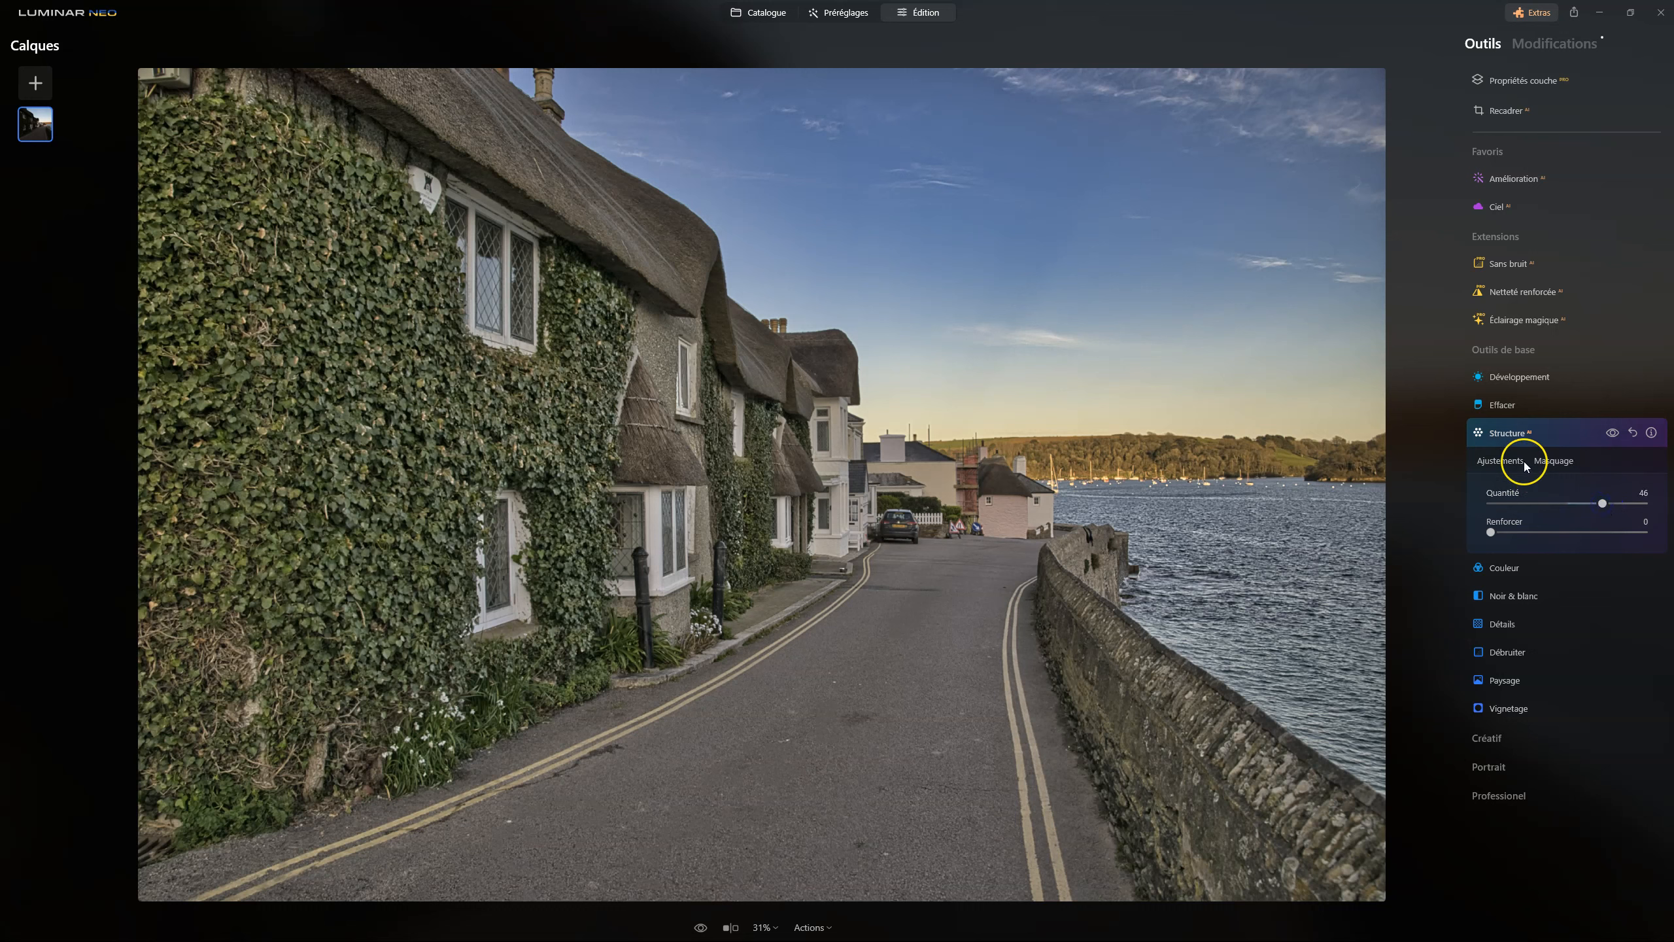
{"action": "left_click", "coordinate": [1520, 434]}
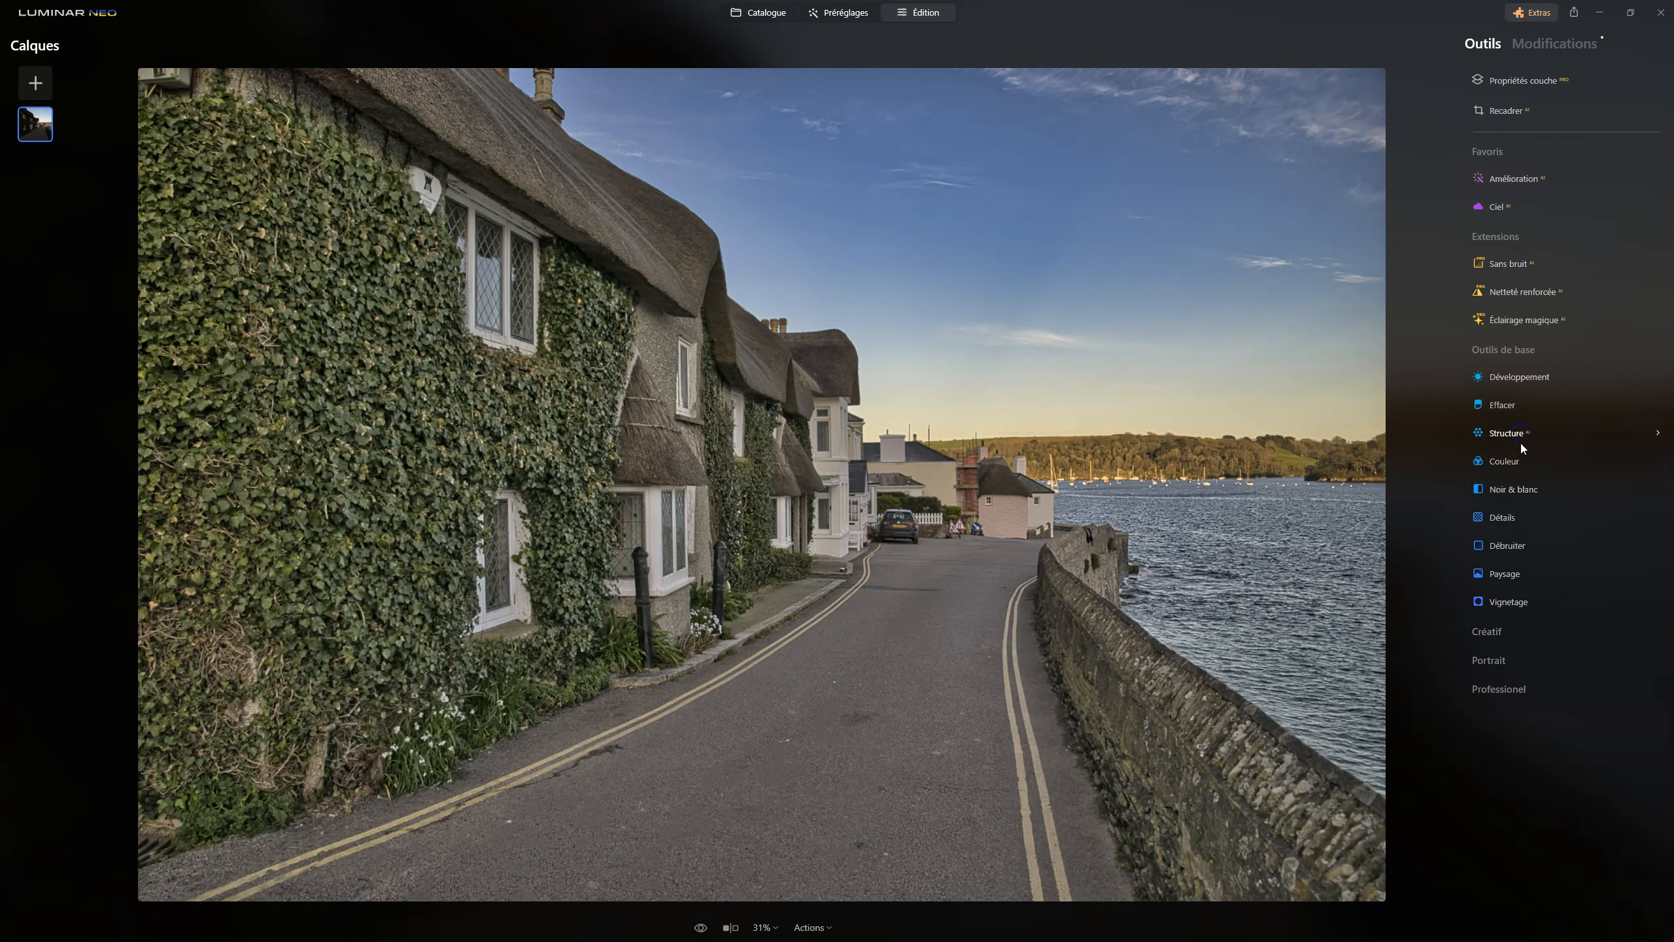
Discard all adjustments and revert the street photo to its original state
{"action": "left_click", "coordinate": [810, 926]}
{"action": "left_click", "coordinate": [846, 884]}
Display the purchased (Acheté) preset collections for the street photo
{"action": "left_click", "coordinate": [841, 13]}
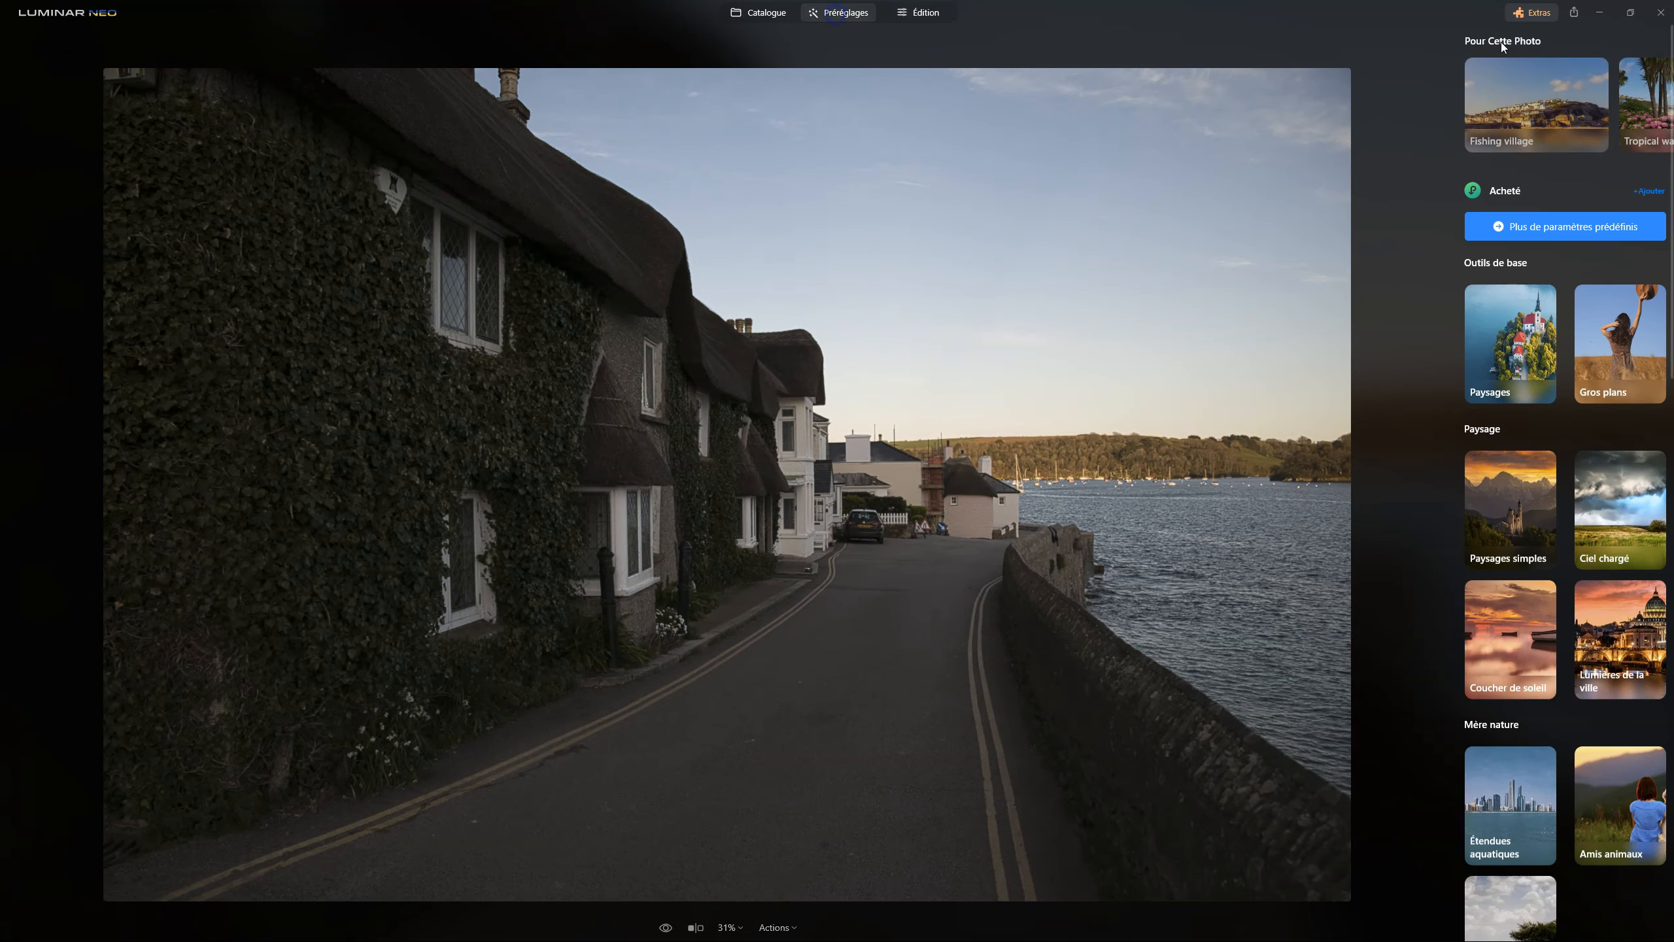
{"action": "left_click", "coordinate": [1504, 190]}
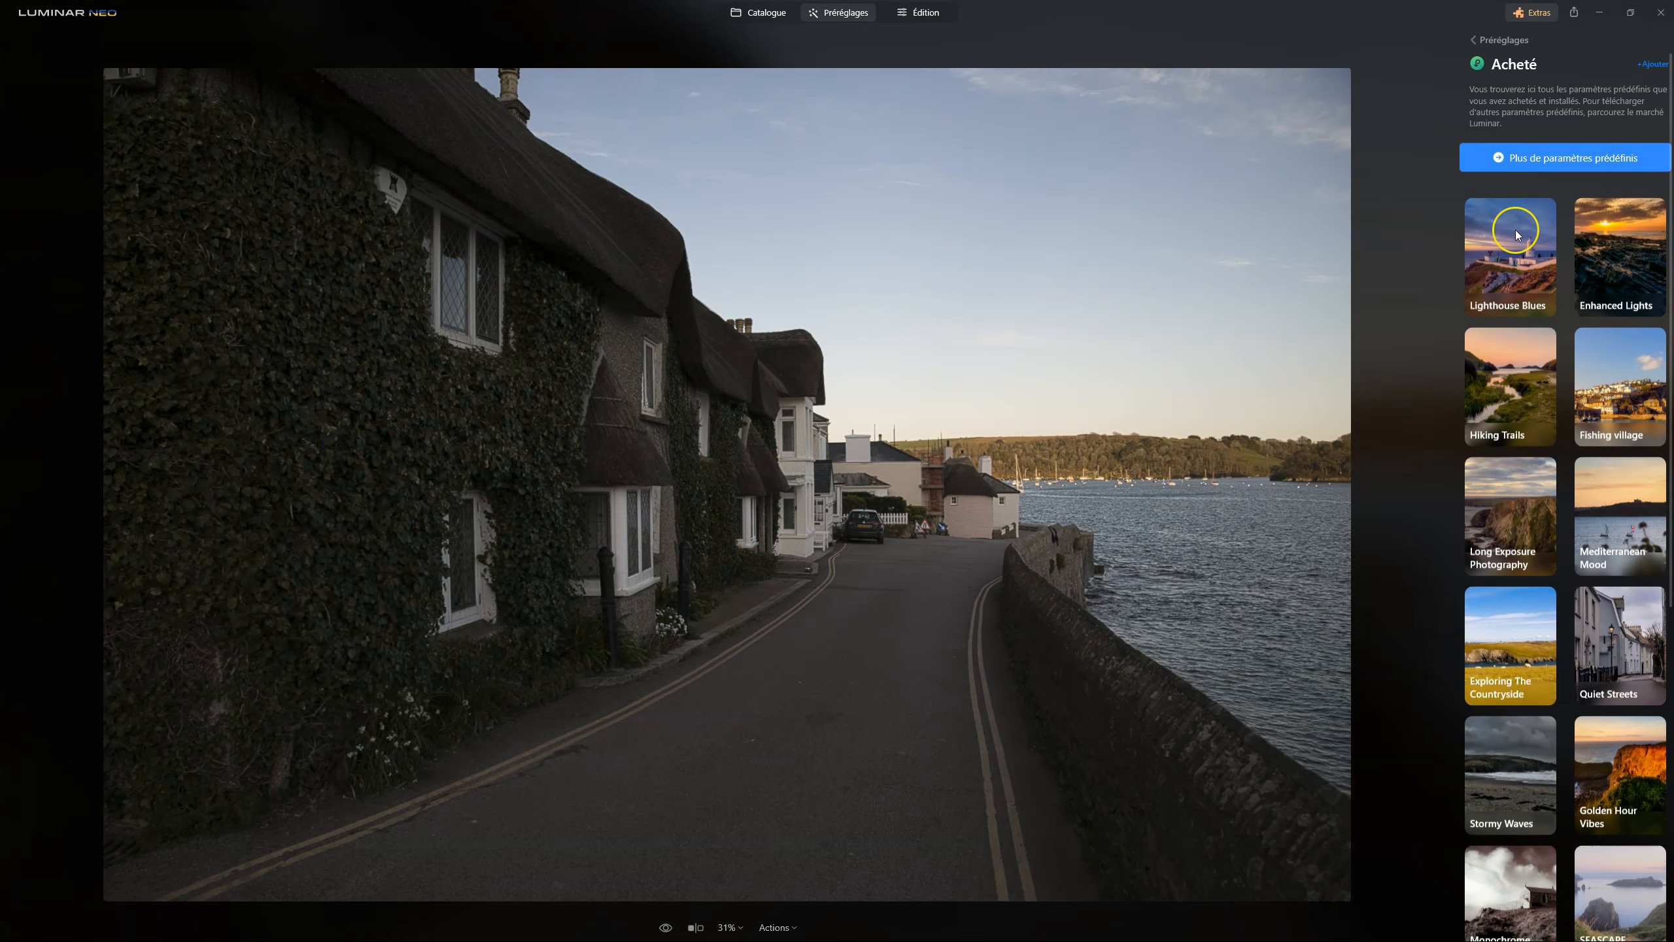
Browse the preset packs in the marketplace, examine the Paysages de Cornouailles pack, and close the marketplace
{"action": "left_click", "coordinate": [1545, 161]}
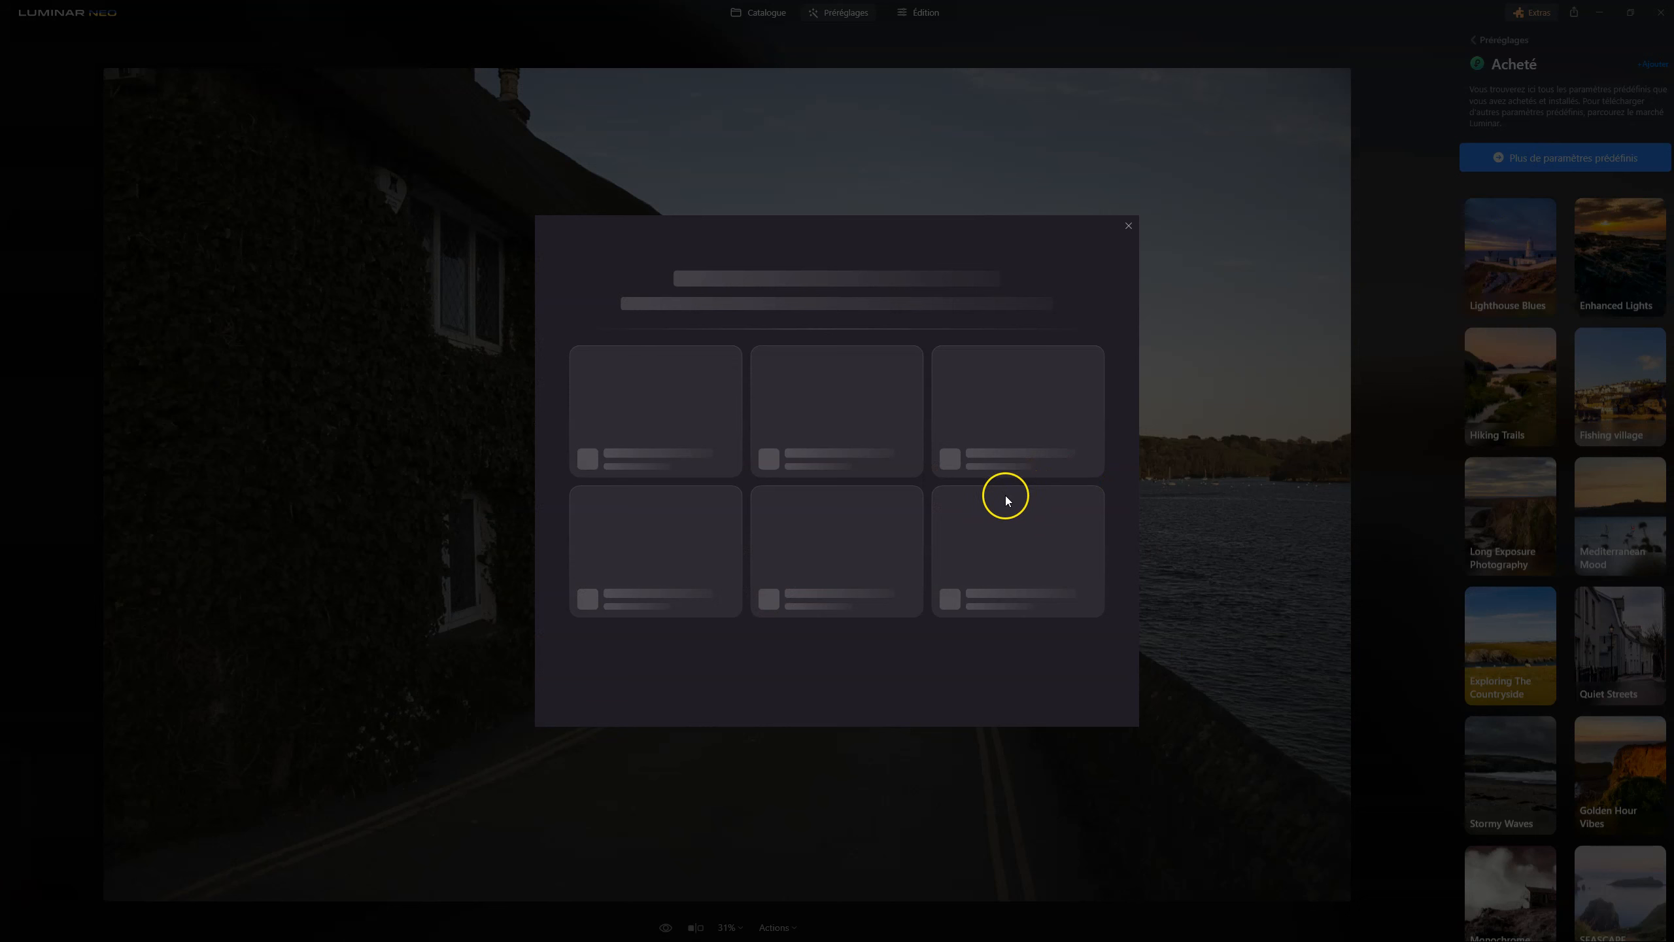
{"action": "mouse_move", "coordinate": [987, 506]}
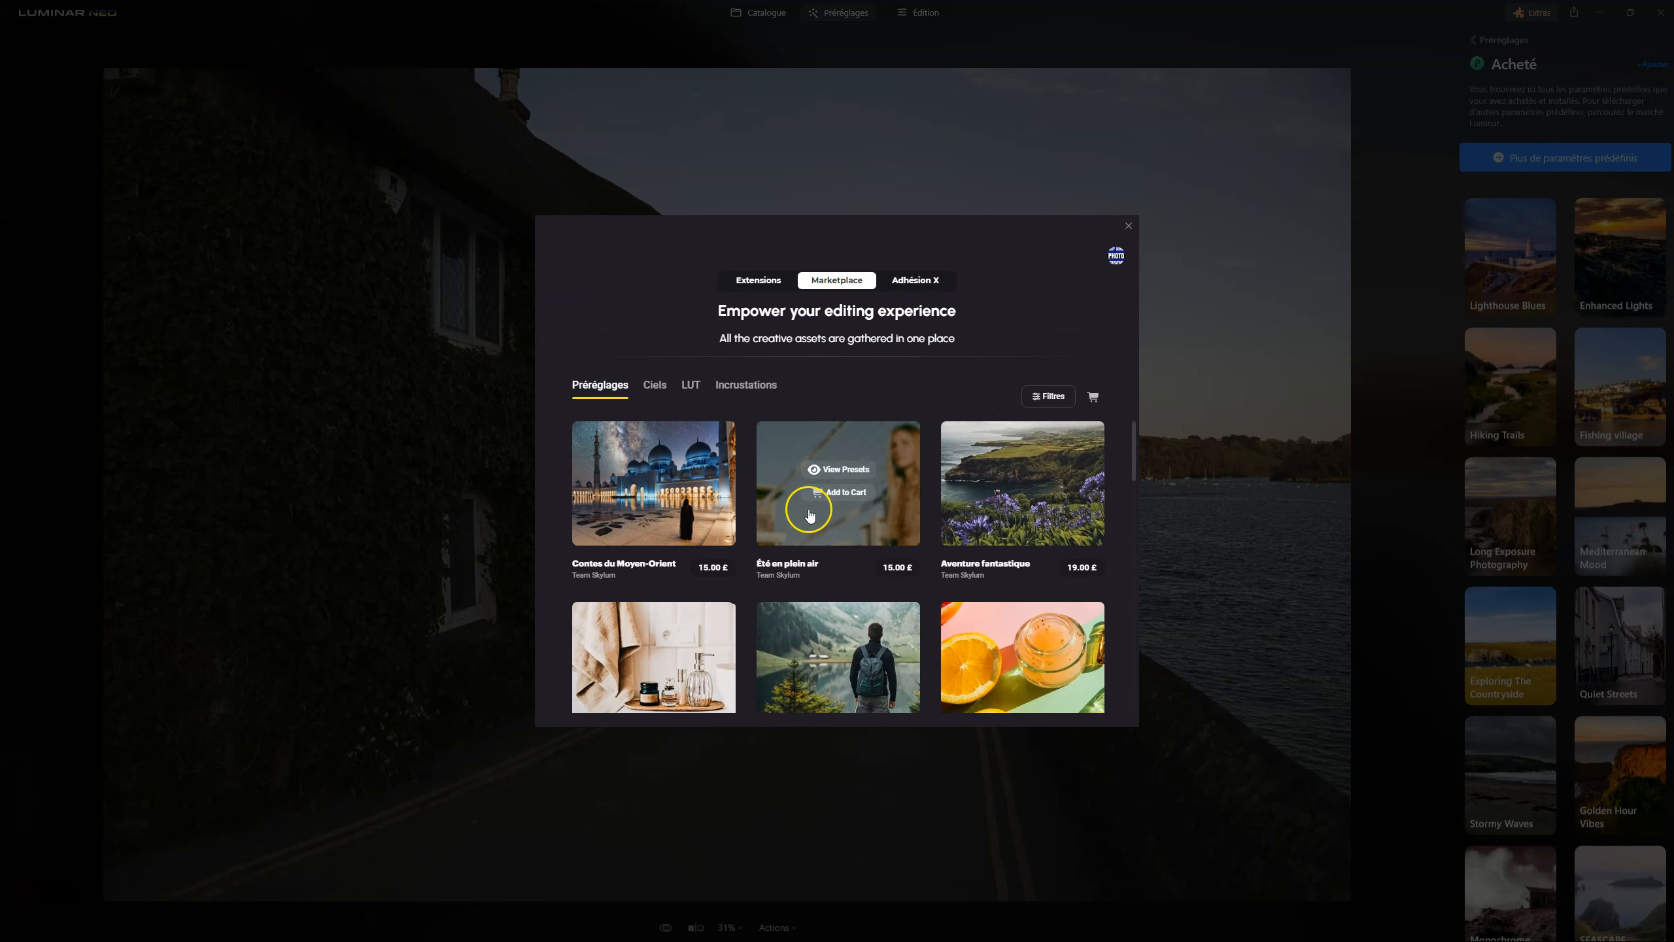
{"action": "scroll", "coordinate": [816, 511], "scroll_direction": "down", "scroll_amount": 2}
{"action": "scroll", "coordinate": [815, 498], "scroll_direction": "up", "scroll_amount": 3}
{"action": "scroll", "coordinate": [821, 504], "scroll_direction": "down", "scroll_amount": 10}
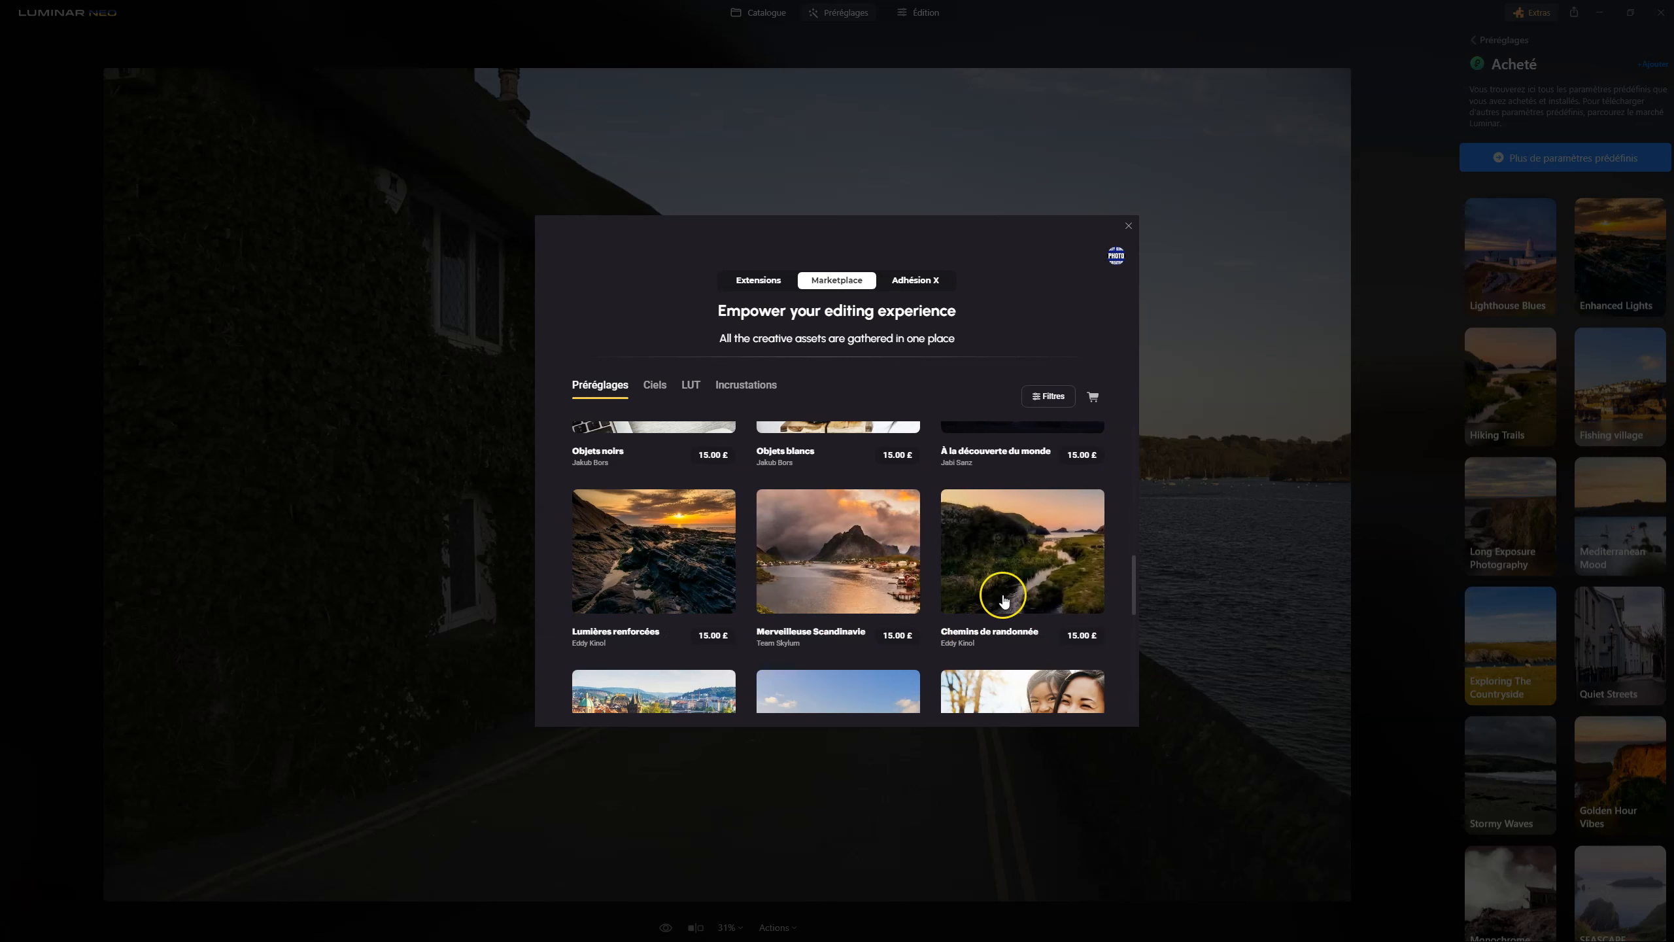
{"action": "scroll", "coordinate": [1000, 587], "scroll_direction": "down", "scroll_amount": 5}
{"action": "scroll", "coordinate": [817, 495], "scroll_direction": "down", "scroll_amount": 5}
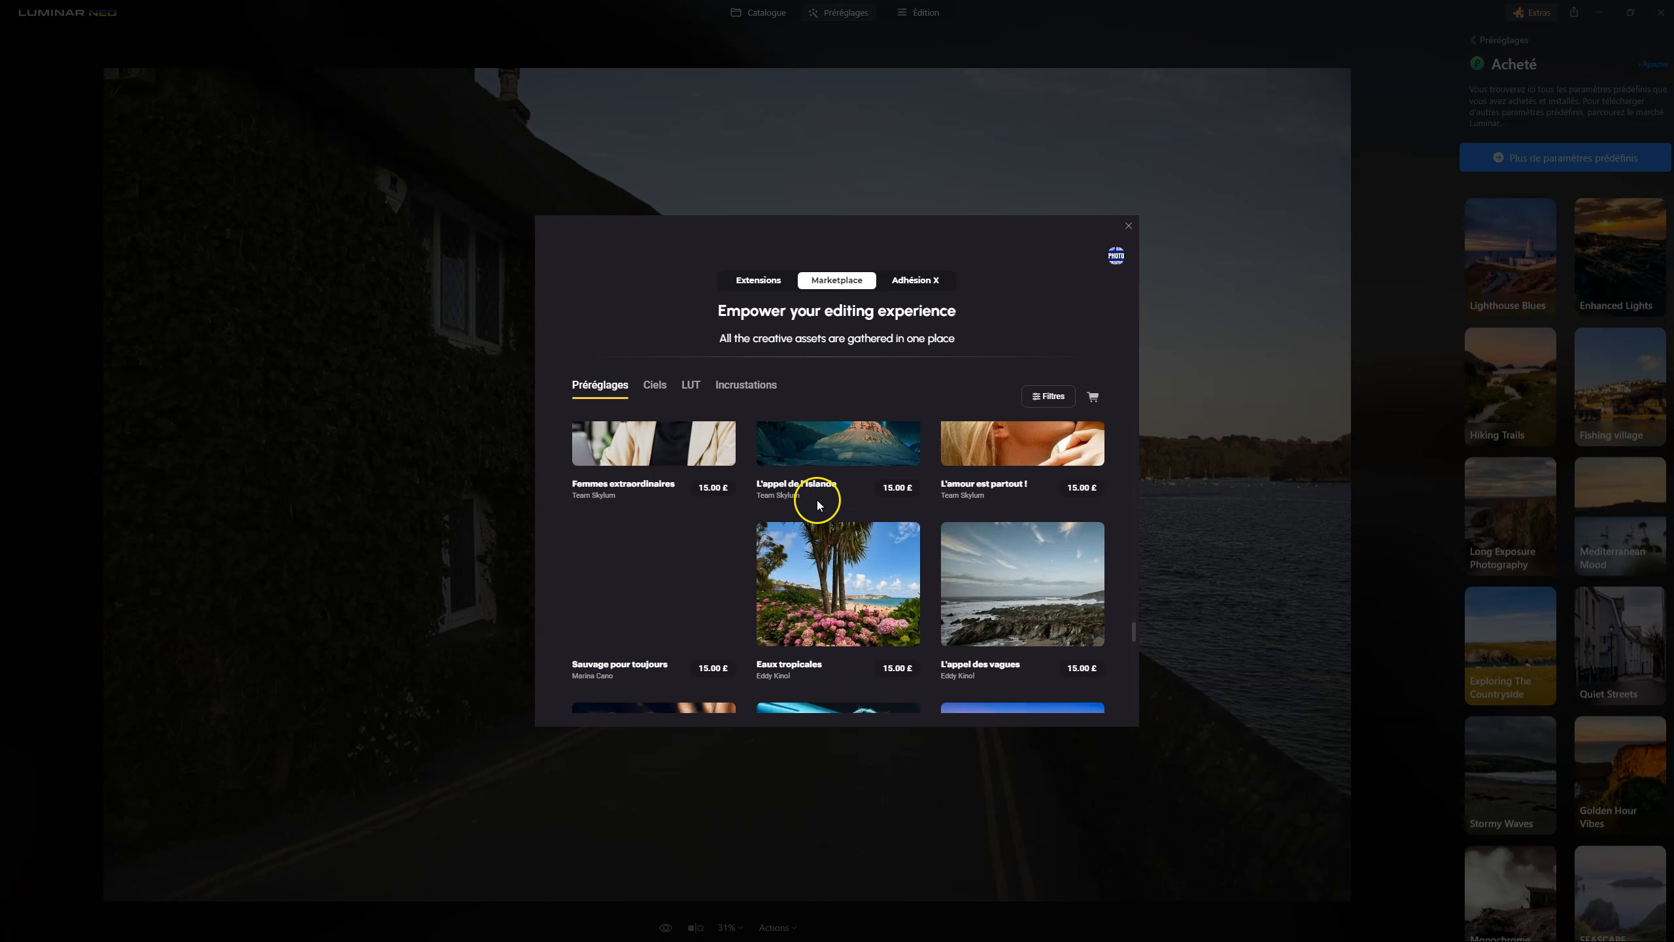
{"action": "scroll", "coordinate": [837, 547], "scroll_direction": "down", "scroll_amount": 5}
{"action": "scroll", "coordinate": [842, 554], "scroll_direction": "down", "scroll_amount": 2}
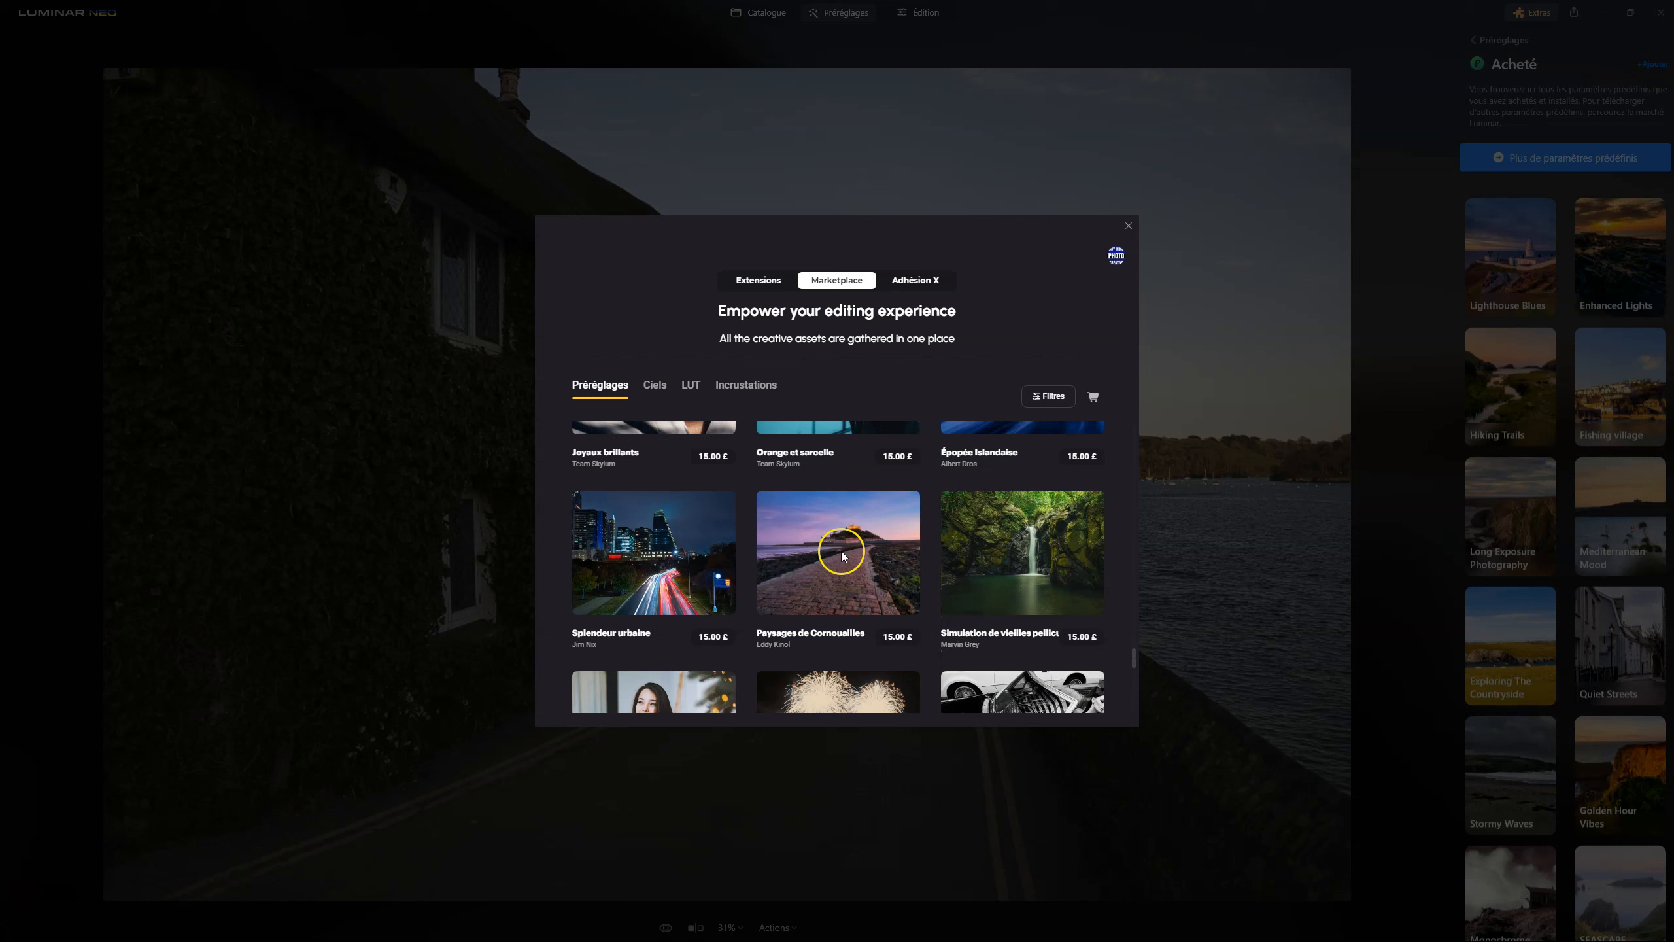
{"action": "left_click", "coordinate": [799, 559]}
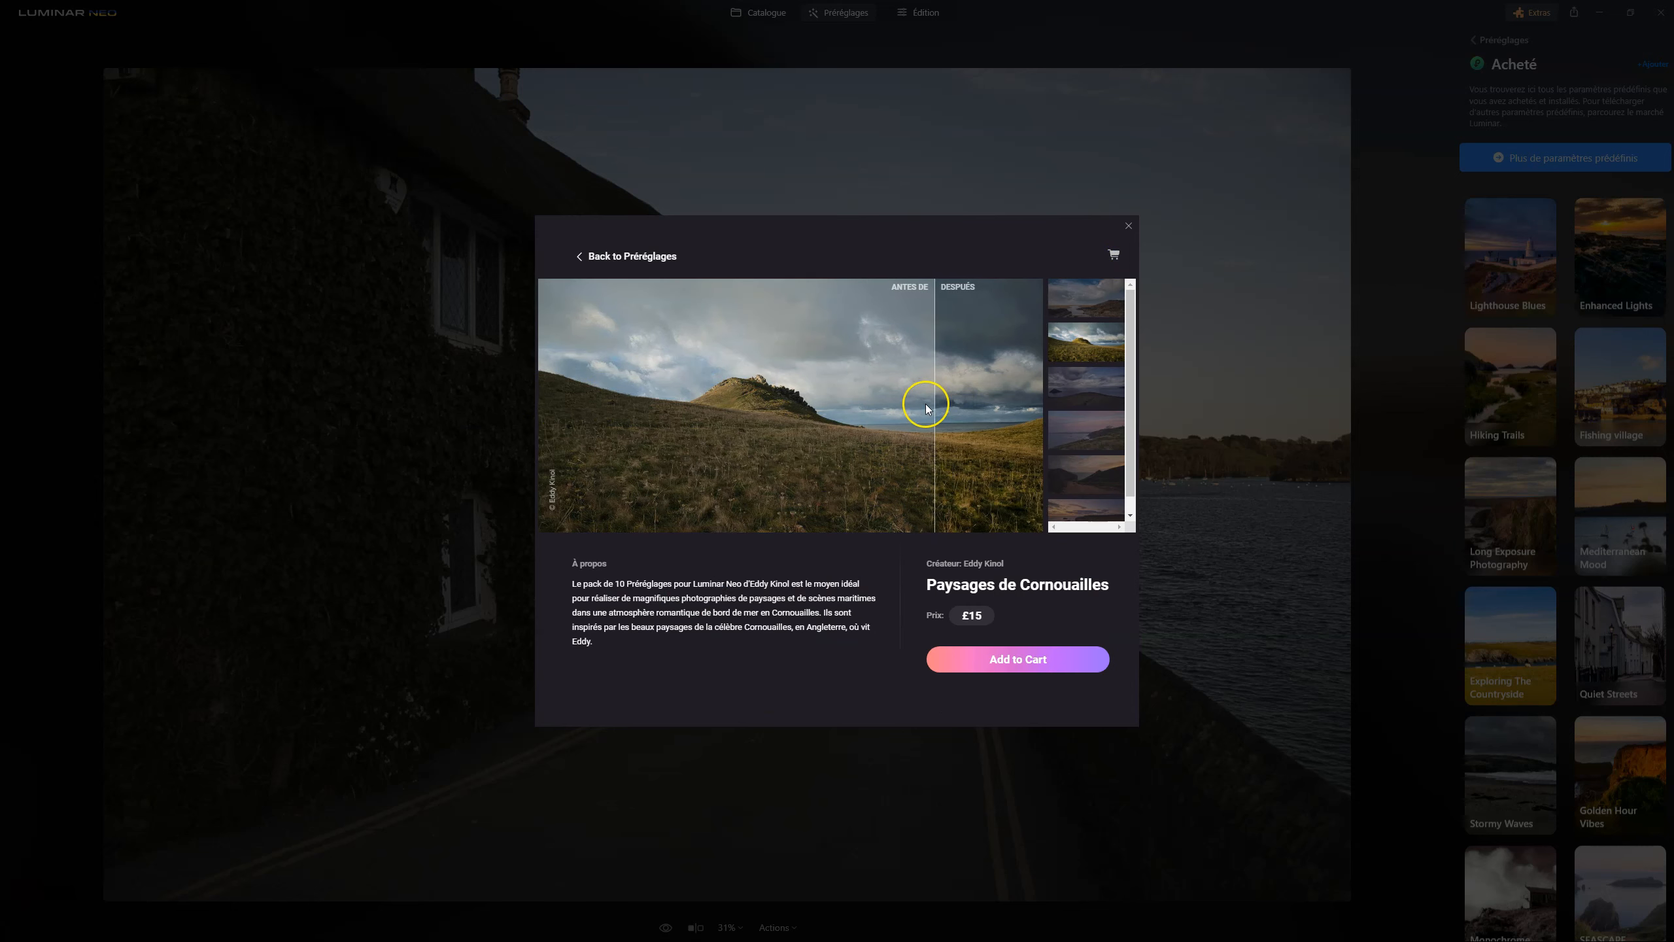
{"action": "left_click", "coordinate": [1126, 228]}
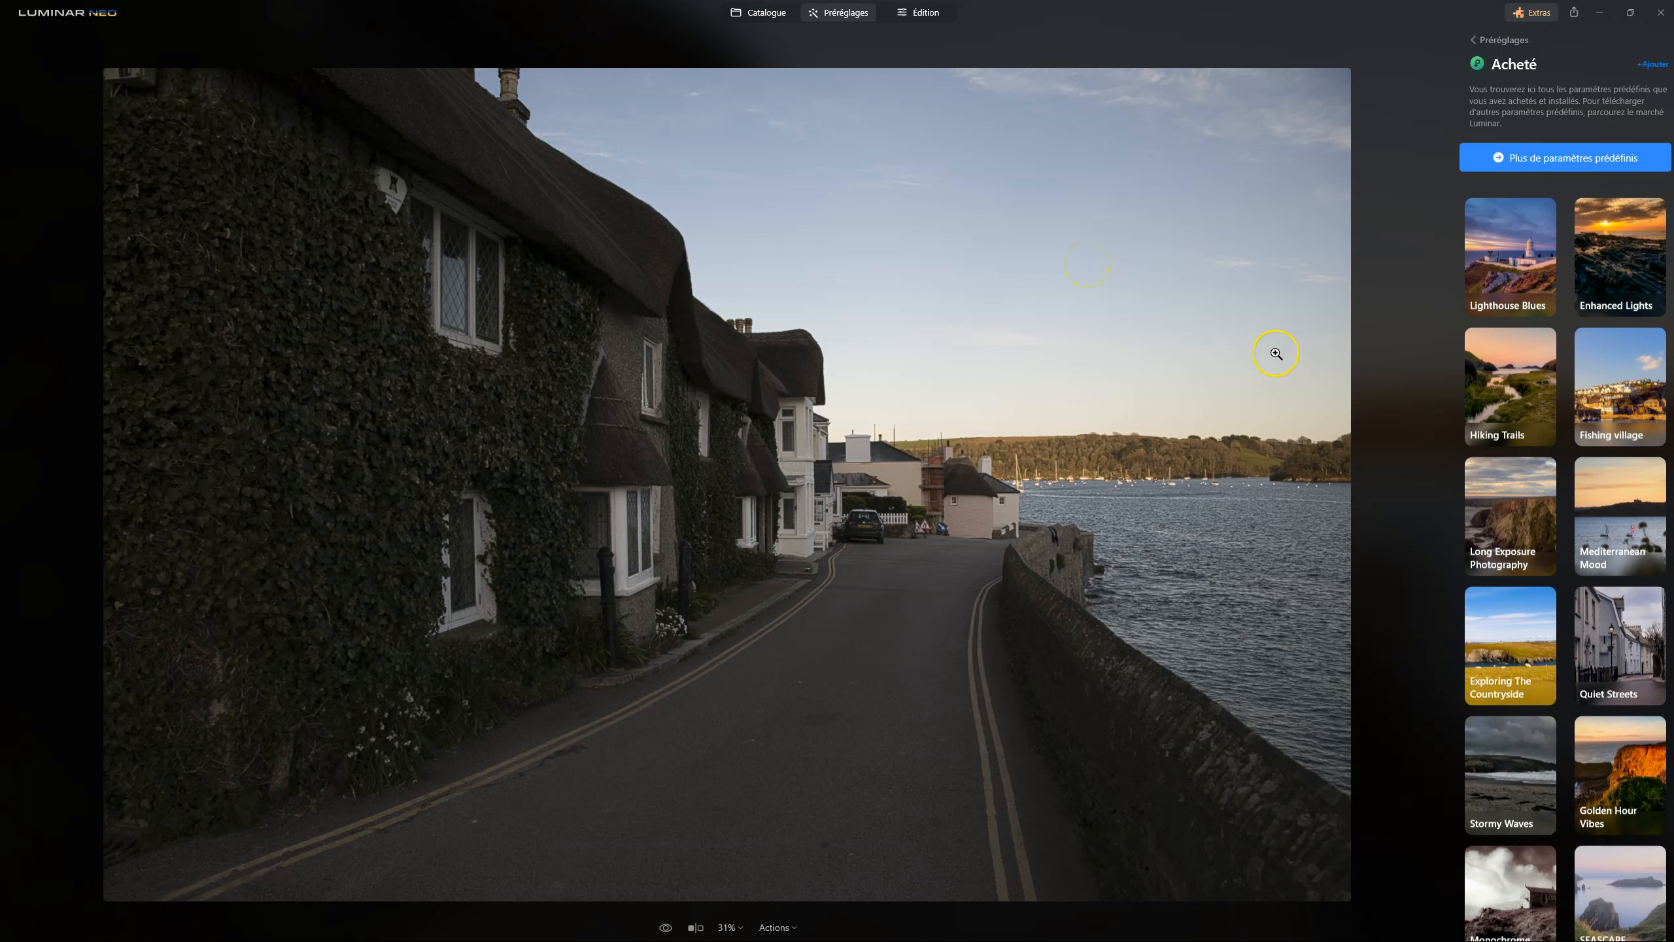
Apply the Sunset Street preset from the Mediterranean Mood collection and compare the photo before and after
{"action": "left_click", "coordinate": [1622, 518]}
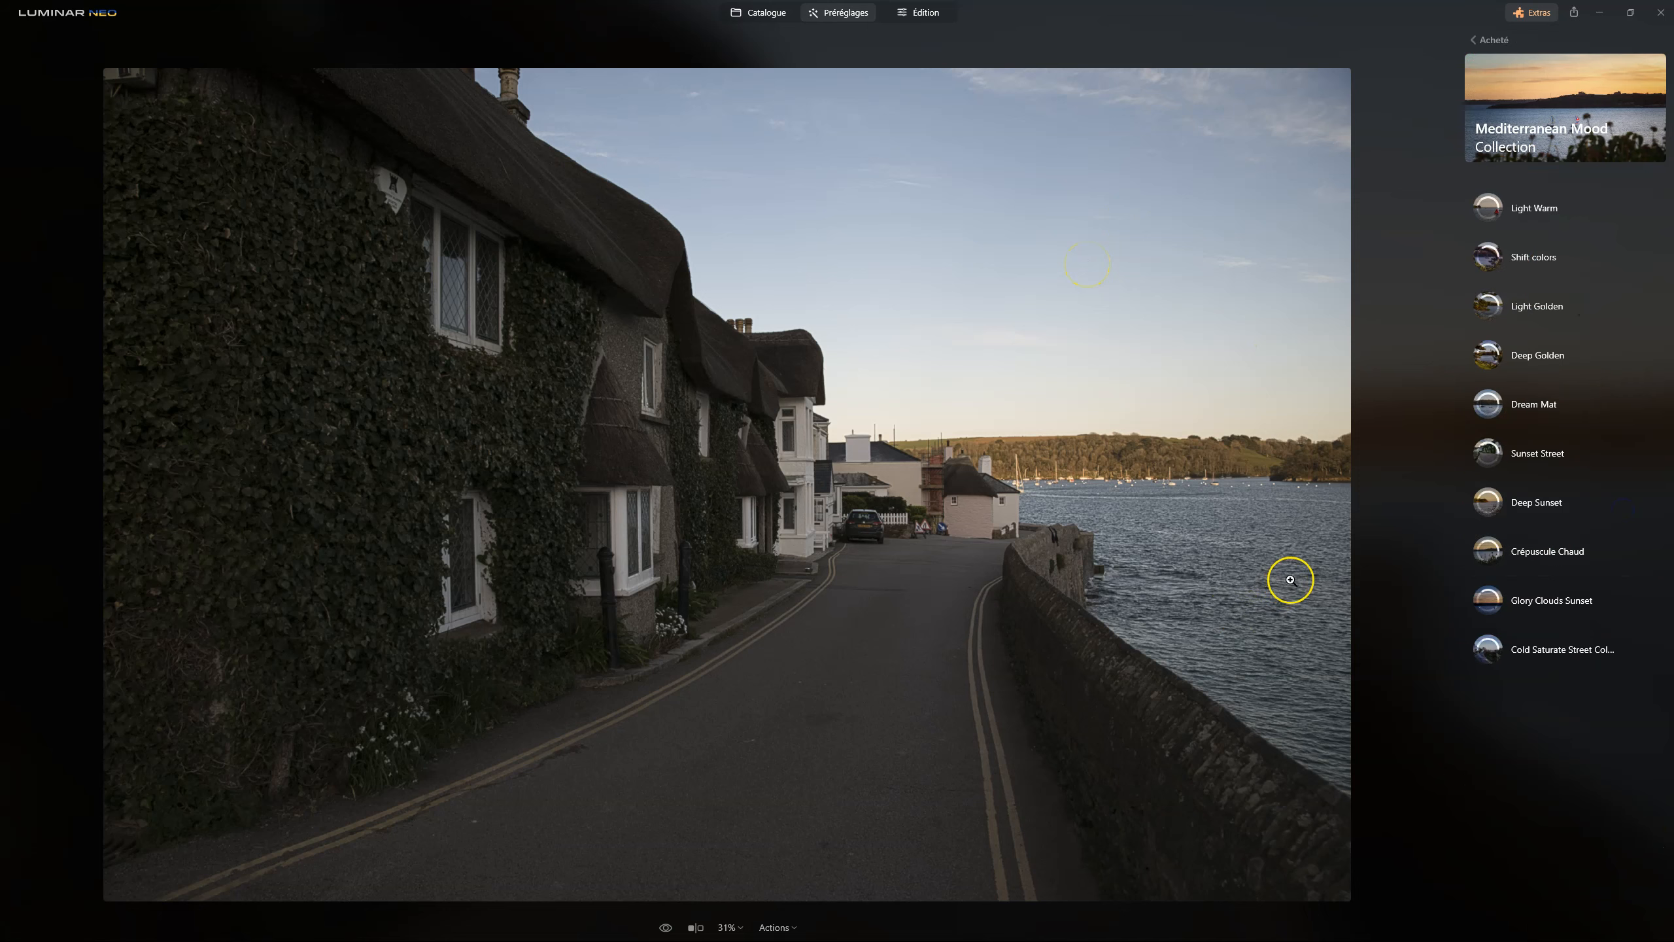
{"action": "left_click", "coordinate": [1491, 452]}
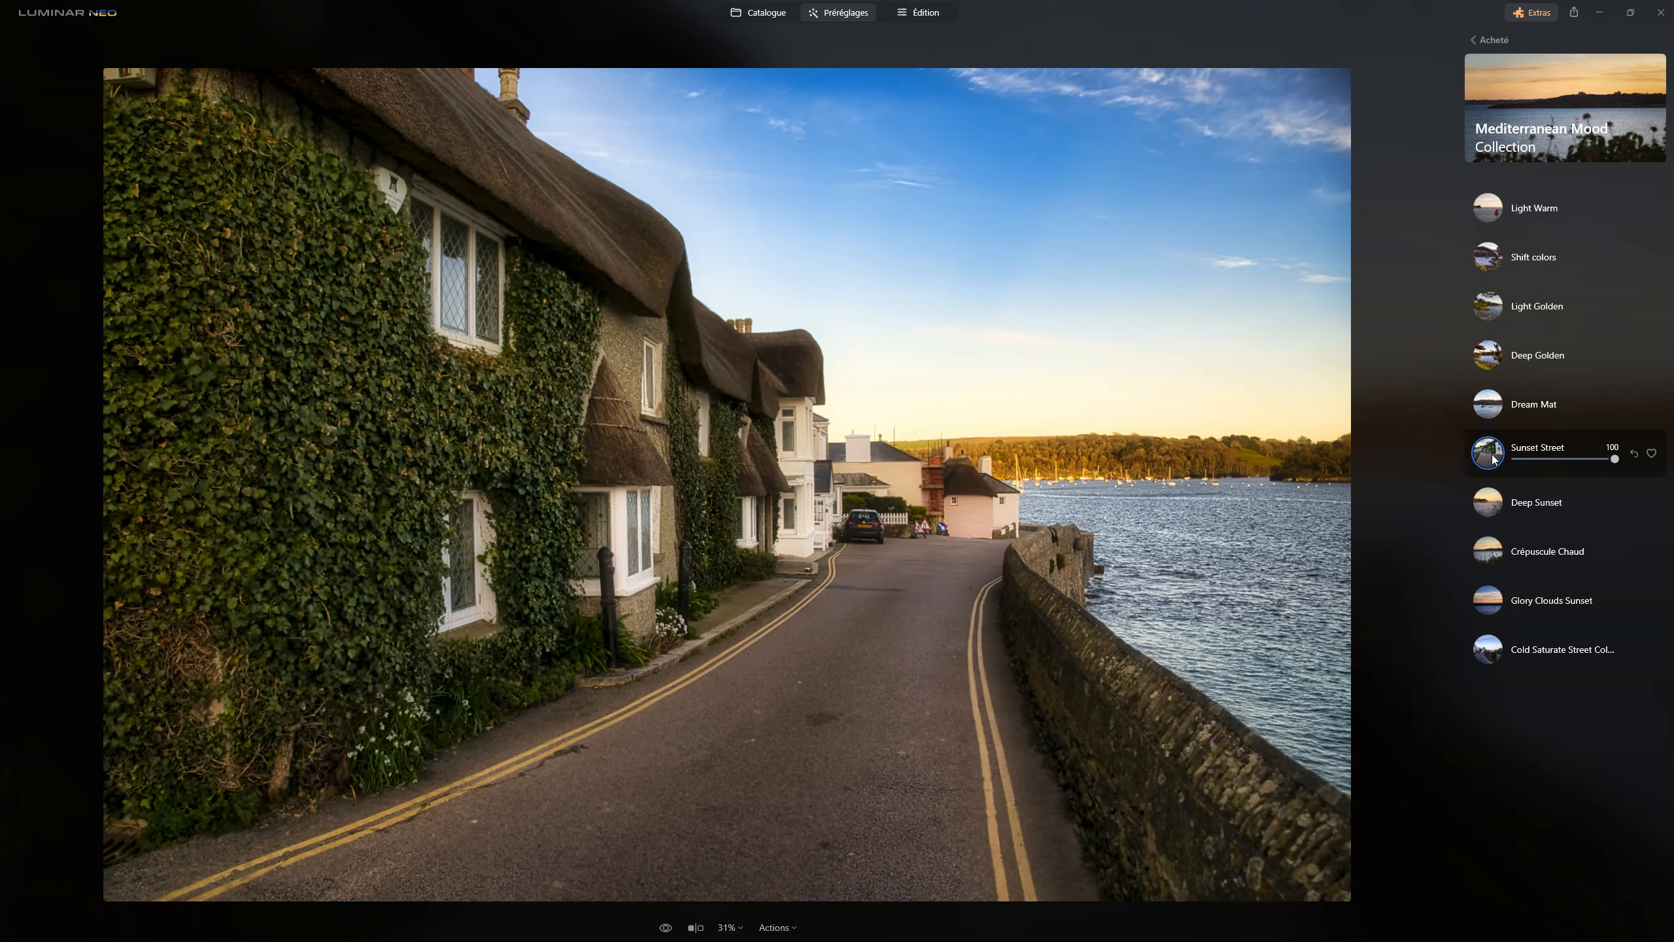
{"action": "left_click", "coordinate": [668, 926]}
{"action": "left_click", "coordinate": [667, 927]}
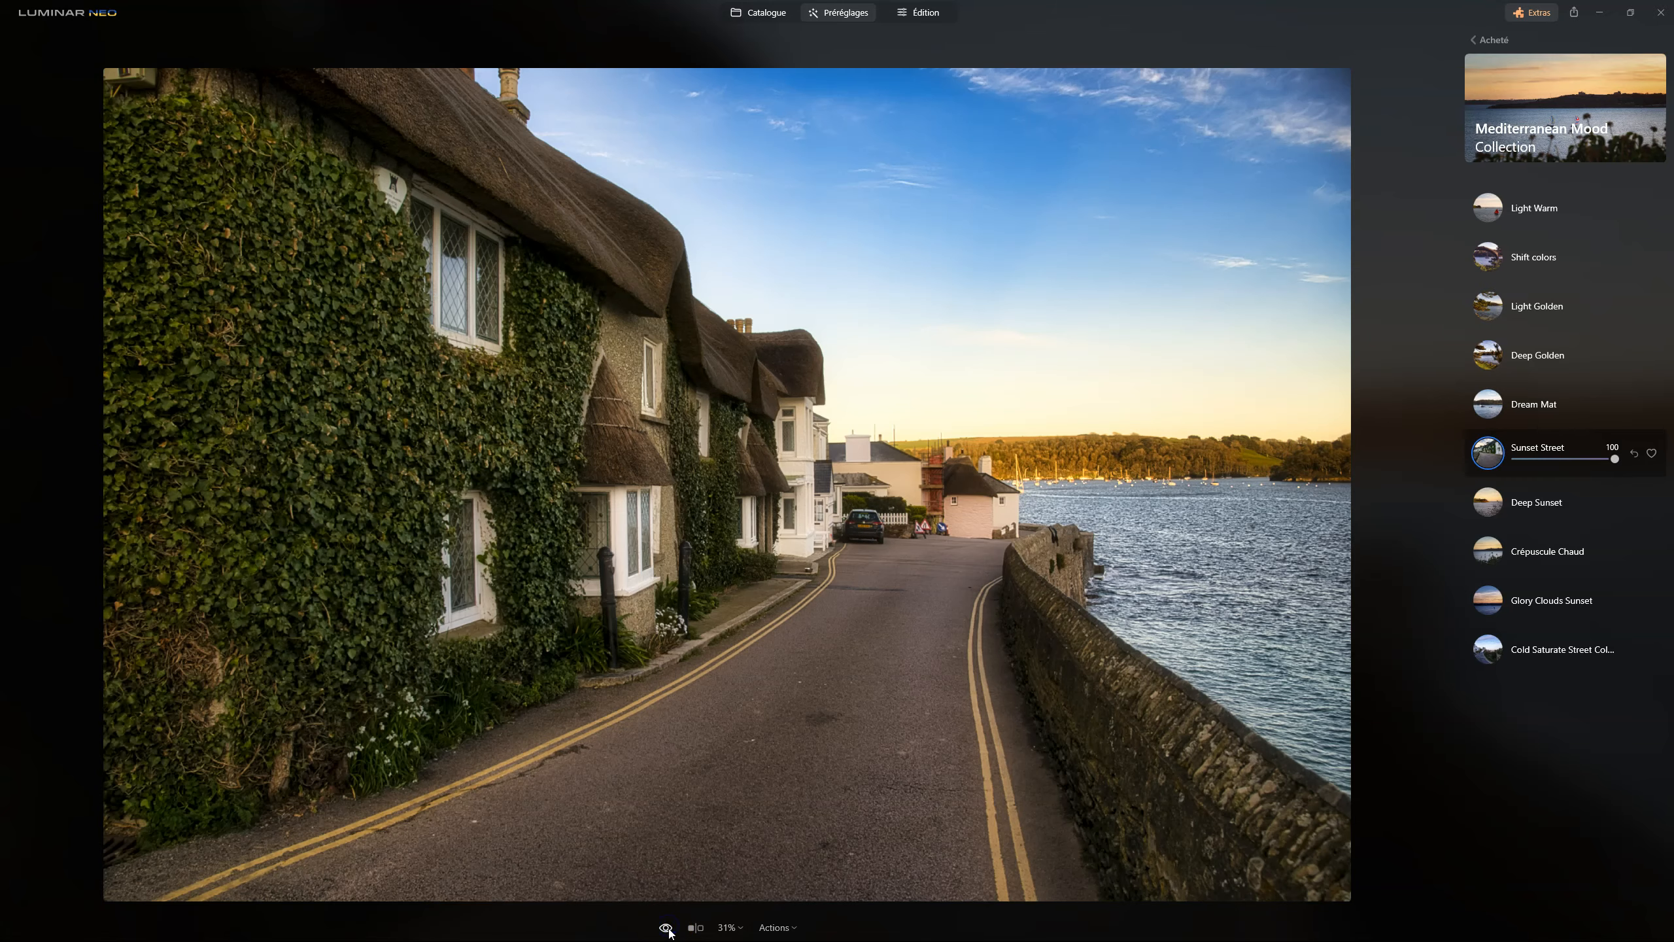
{"action": "left_click", "coordinate": [669, 928]}
Reduce the Sunset Street preset's strength to 63
{"action": "mouse_move", "coordinate": [1609, 463]}
{"action": "left_mouse_down"}
{"action": "mouse_move", "coordinate": [1564, 459]}
{"action": "mouse_move", "coordinate": [1612, 453]}
{"action": "mouse_move", "coordinate": [1578, 462]}
{"action": "left_mouse_up"}
{"action": "left_click", "coordinate": [1585, 459]}
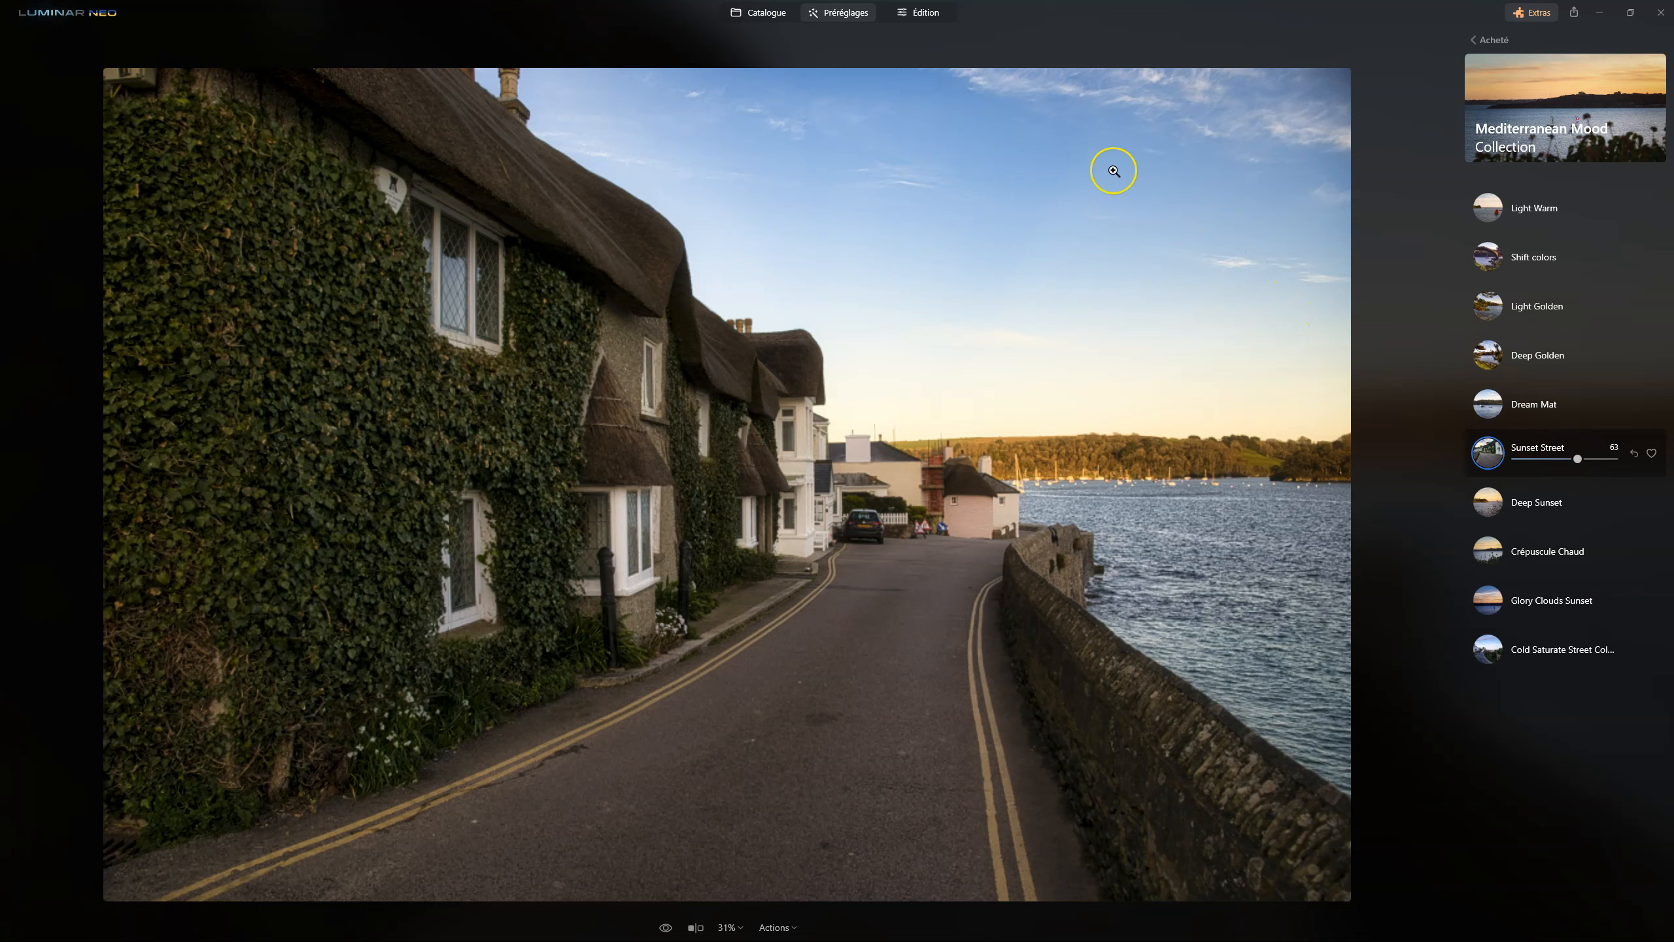
In the photo's existing modifications, set the RAW development camera profile to Camera Flat and raise the shadows to 7
{"action": "left_click", "coordinate": [925, 13]}
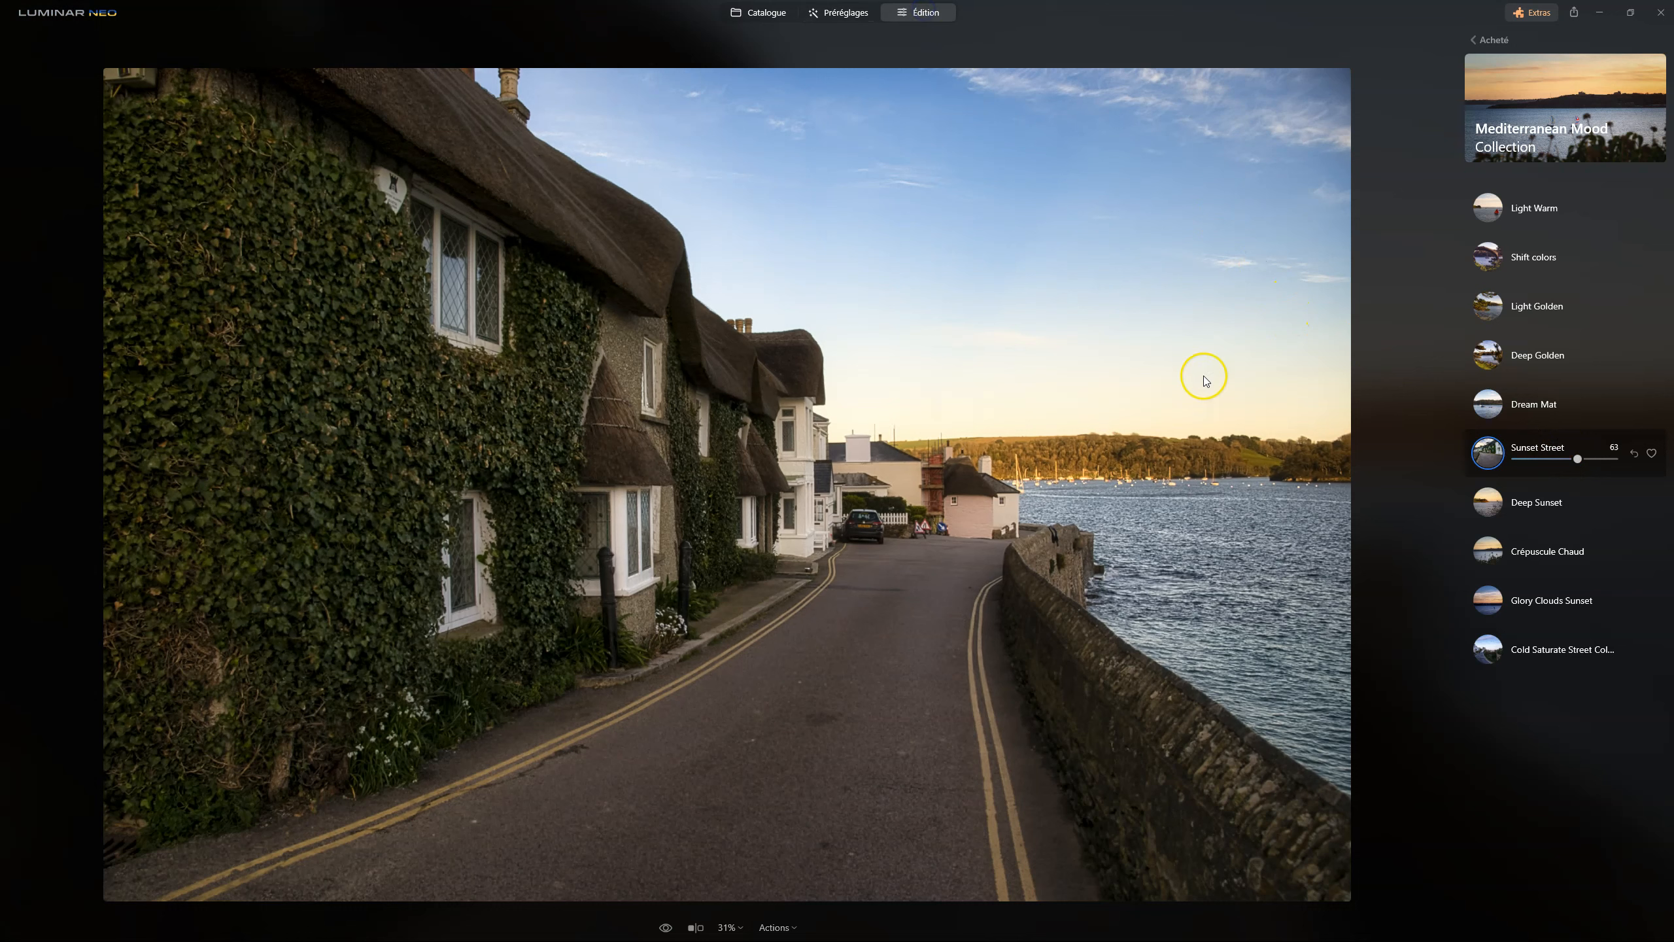
{"action": "left_click", "coordinate": [1554, 45]}
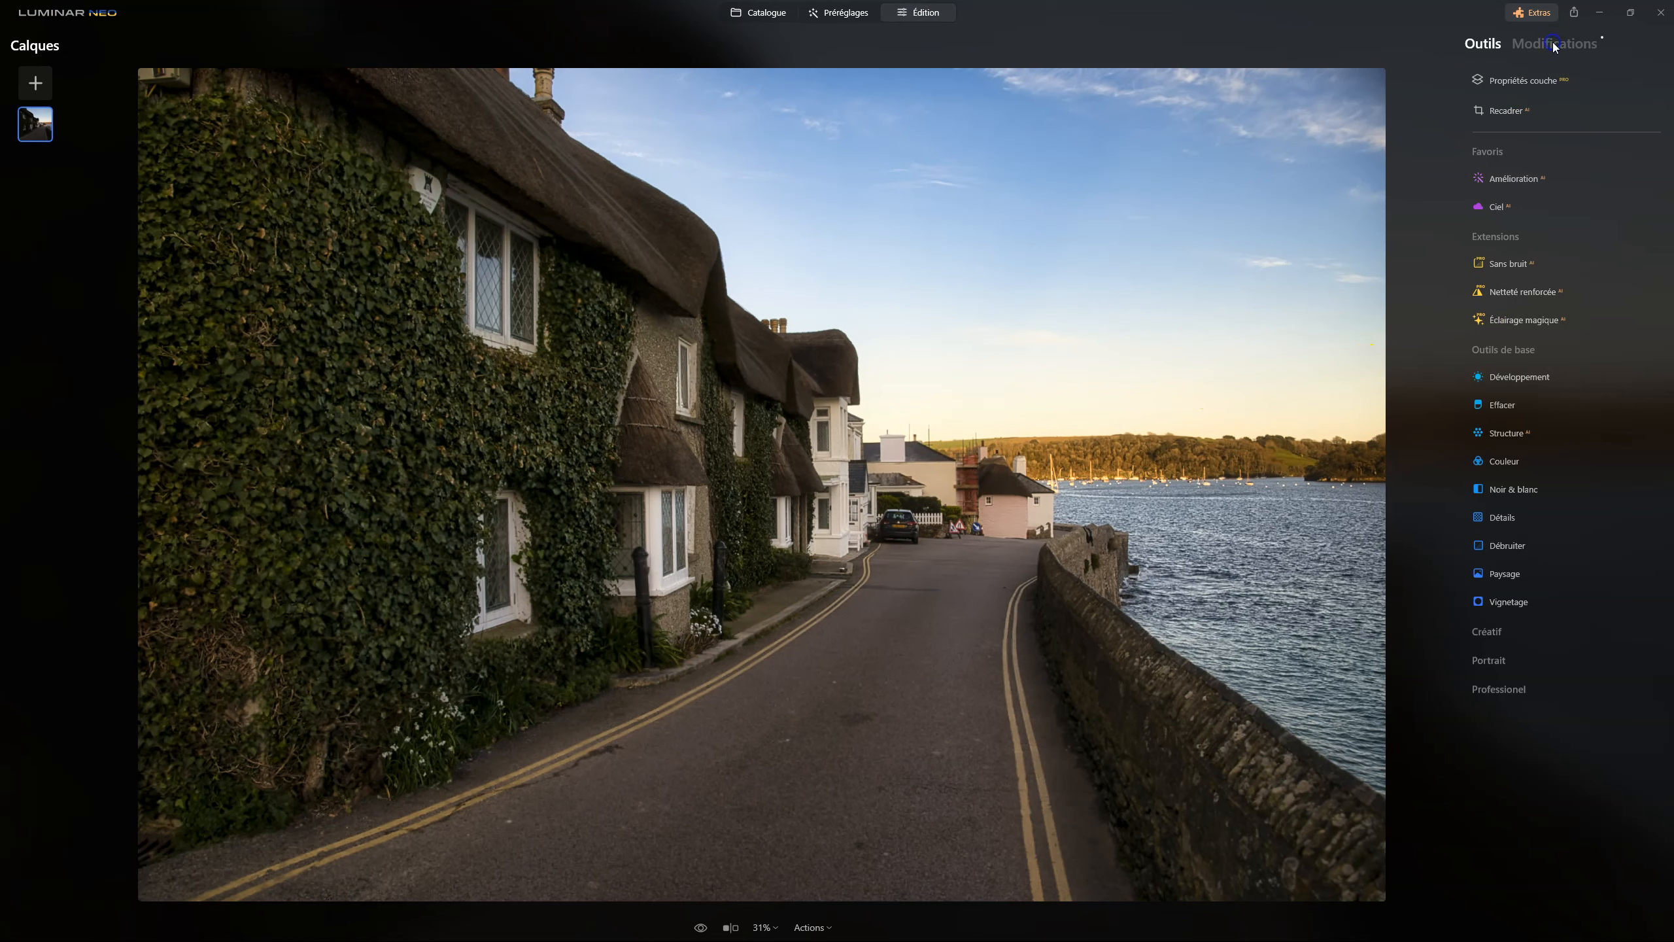
{"action": "left_click", "coordinate": [1531, 551]}
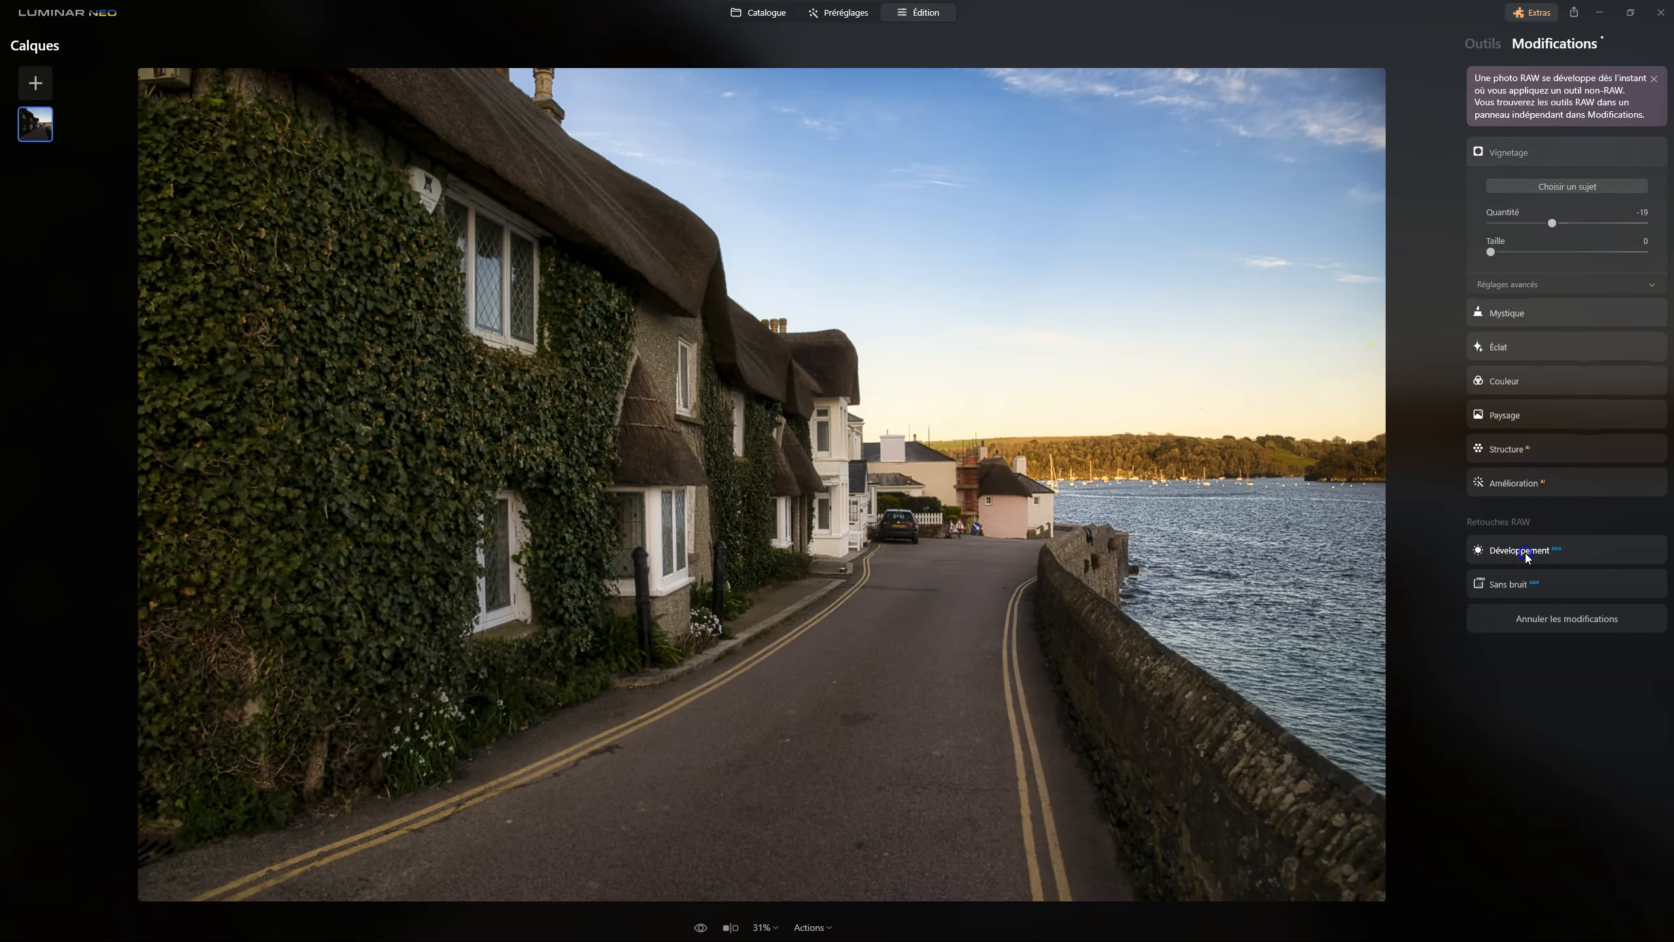
{"action": "left_click", "coordinate": [1557, 470]}
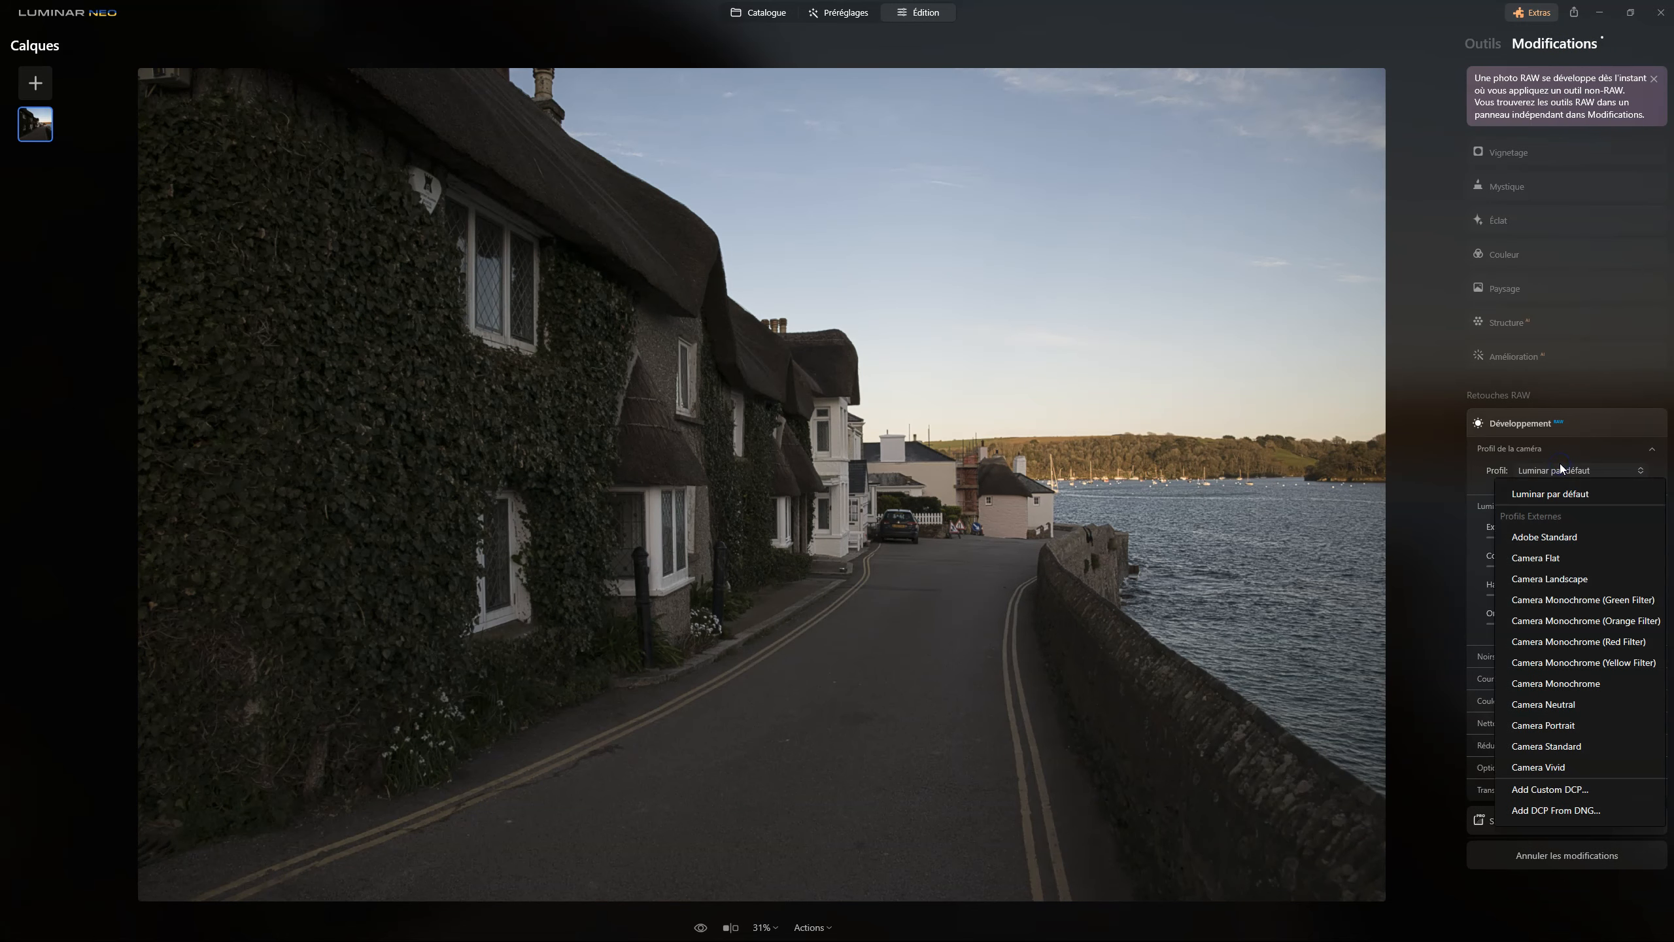
{"action": "left_click", "coordinate": [1557, 558]}
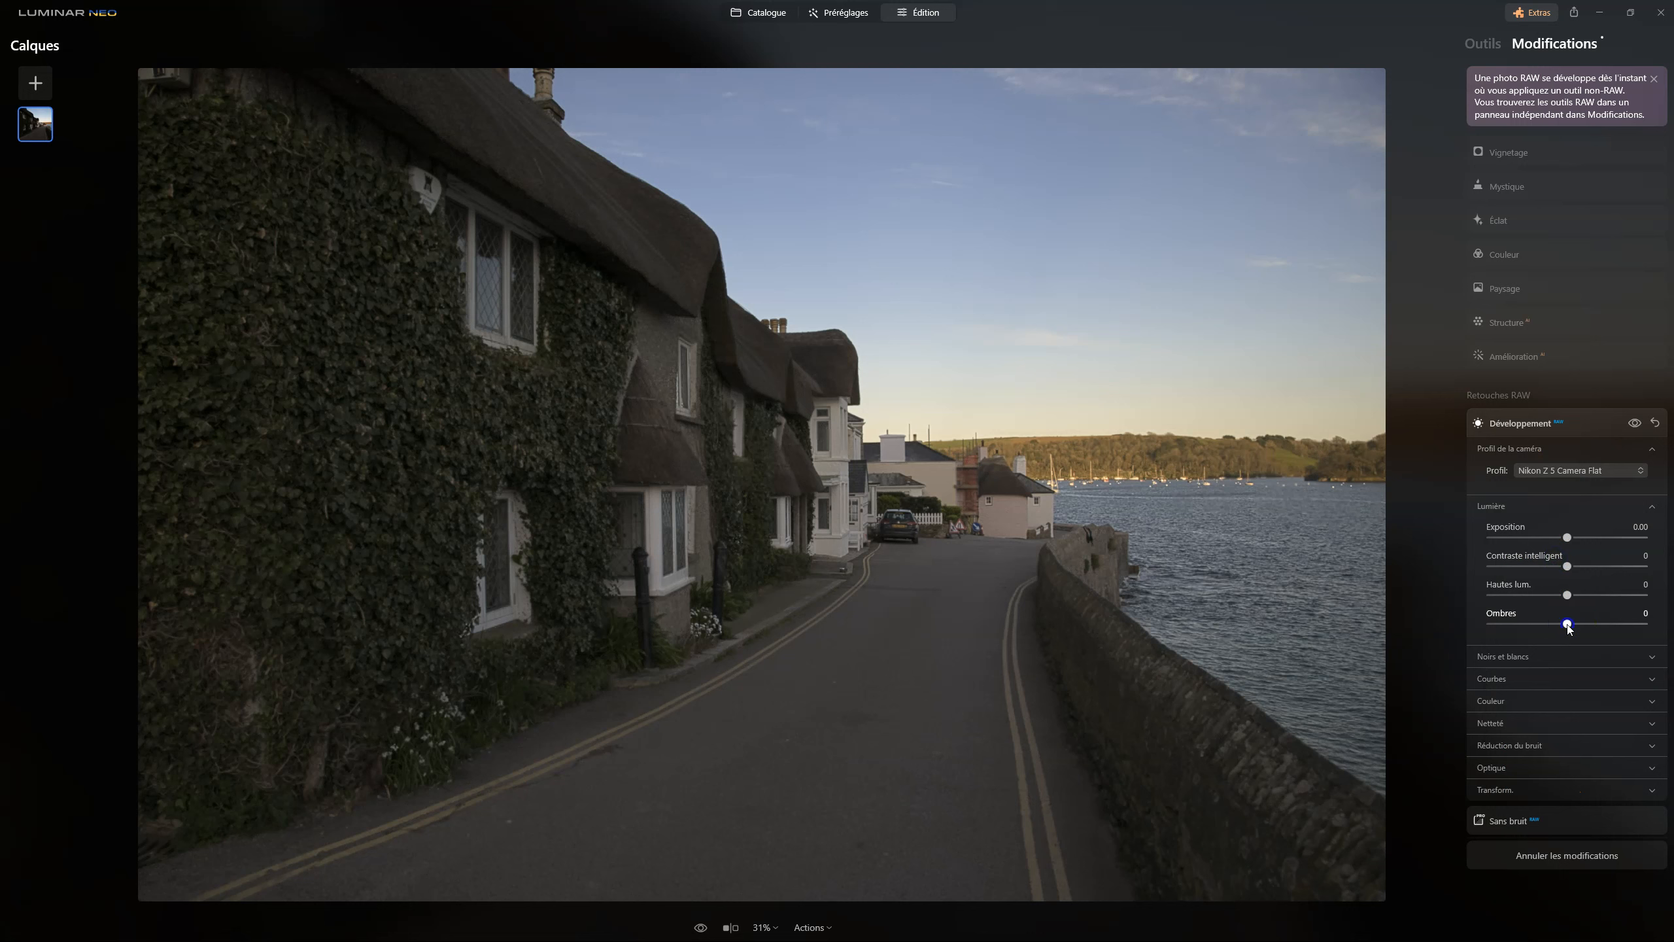
{"action": "left_click", "coordinate": [1492, 706]}
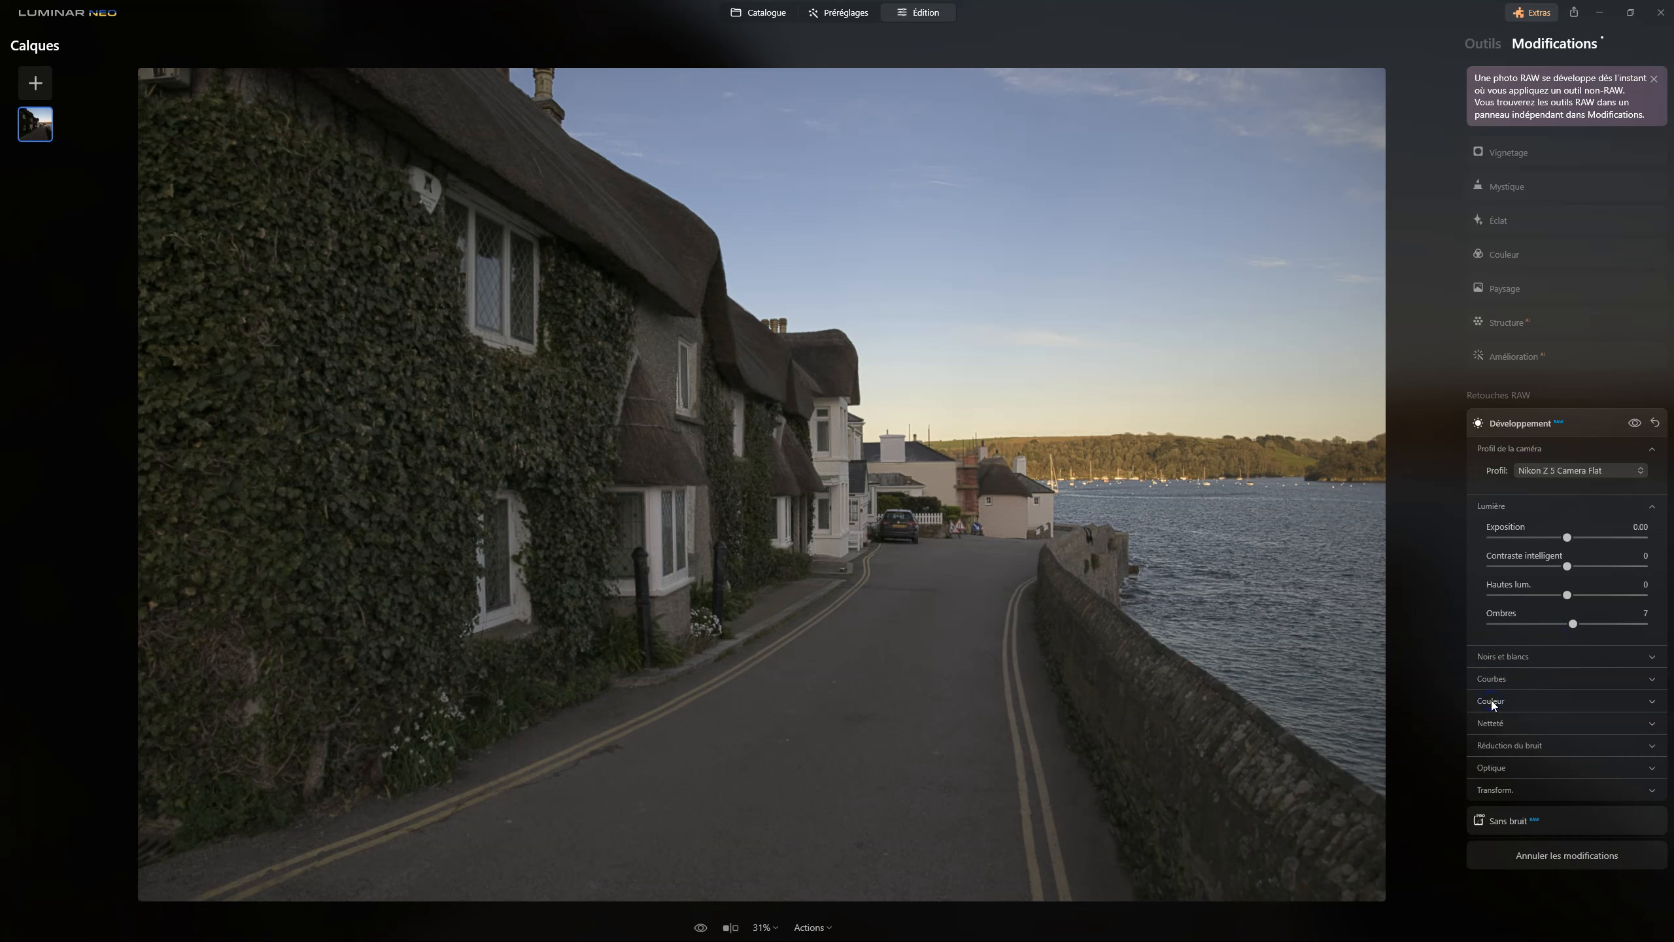
Weaken the darkening amount of the preset's vignette and return to the list of editing tools
{"action": "left_click", "coordinate": [1546, 152]}
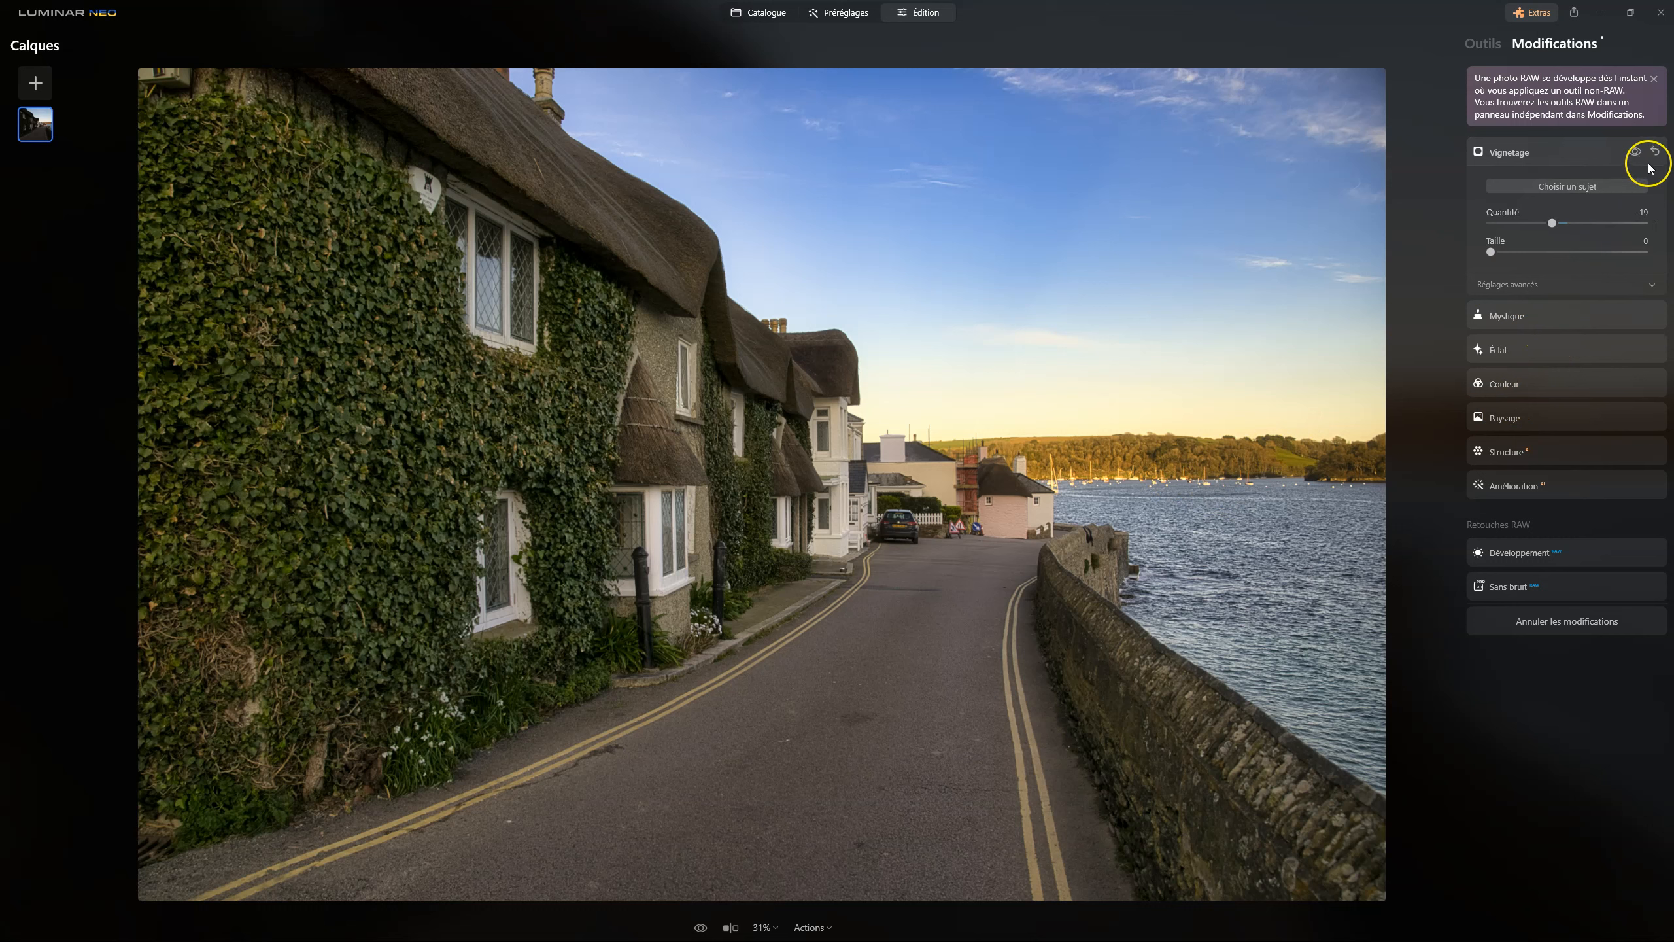
{"action": "left_click_drag", "start_coordinate": [1552, 223], "coordinate": [1562, 225]}
{"action": "left_click", "coordinate": [1482, 43]}
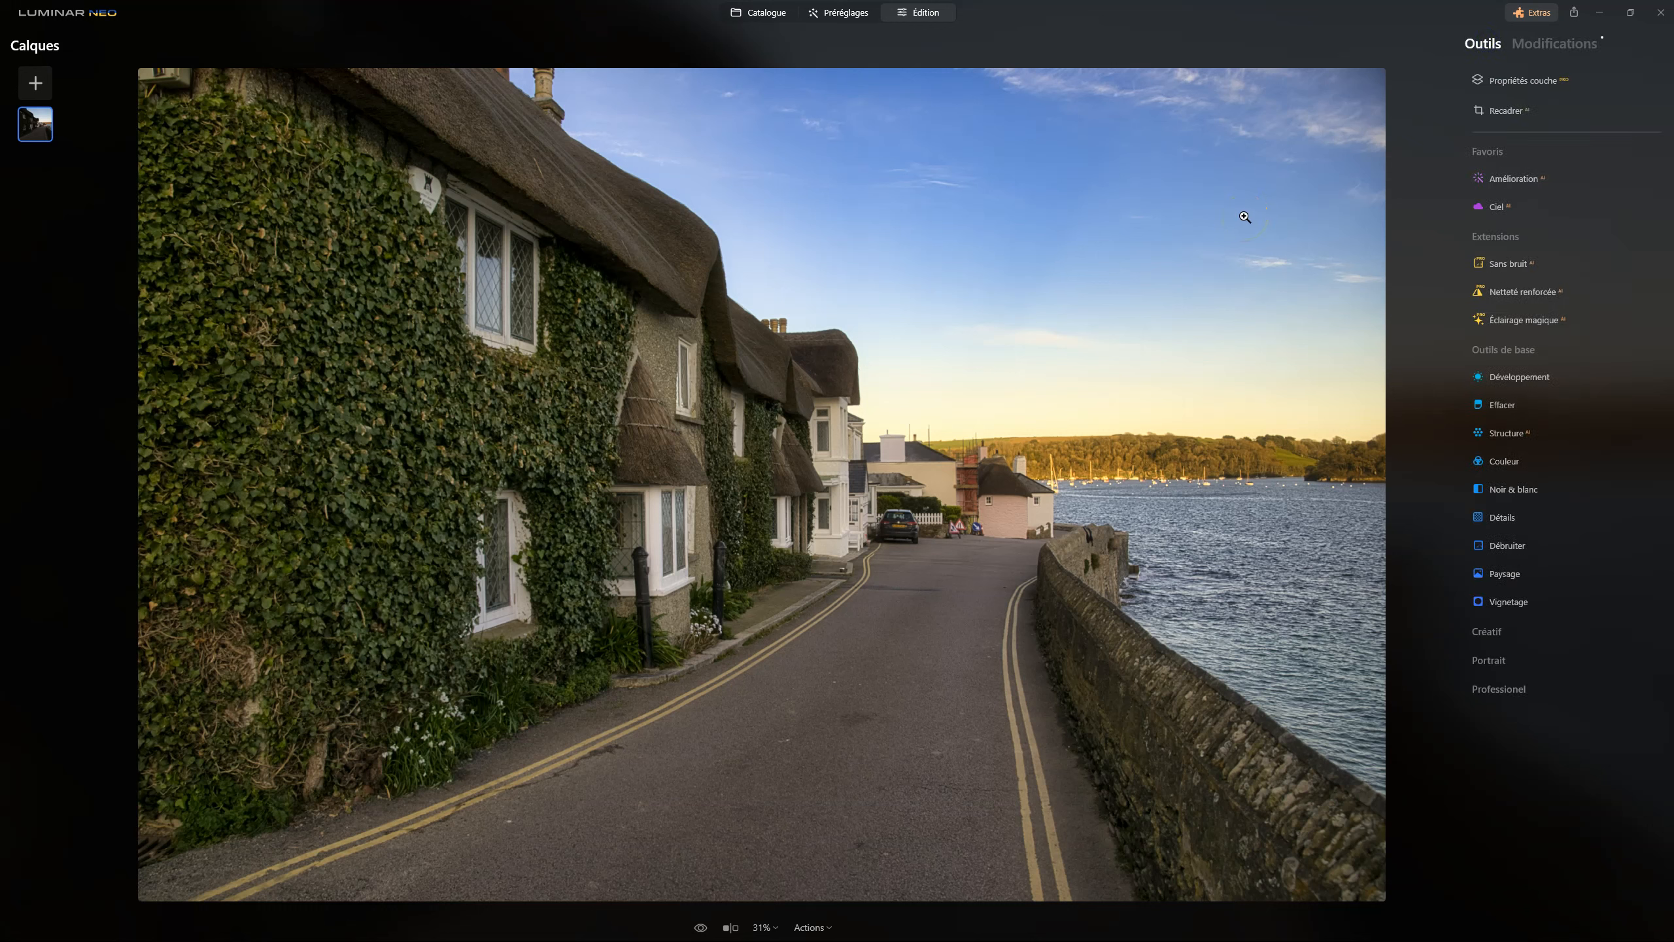